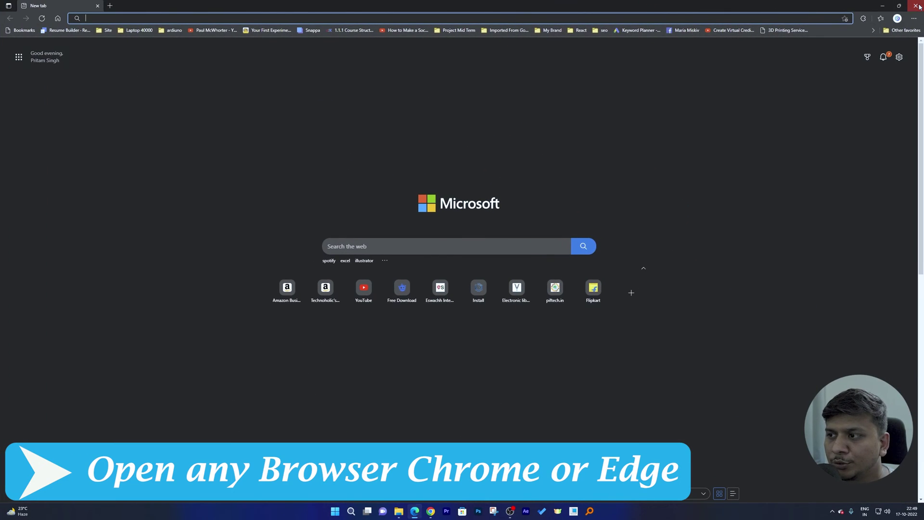
# - Close the Edge window and load office.com in Google Chrome
pyautogui.click(920, 6)
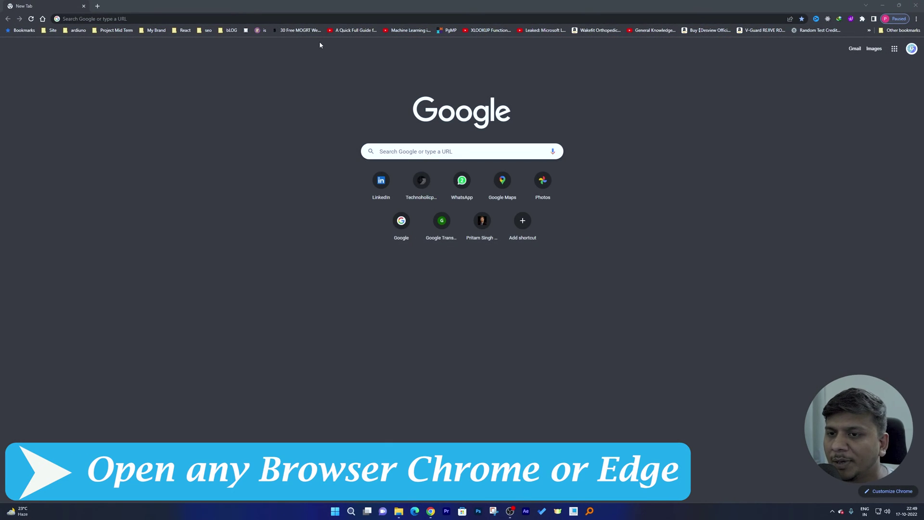
pyautogui.click(328, 19)
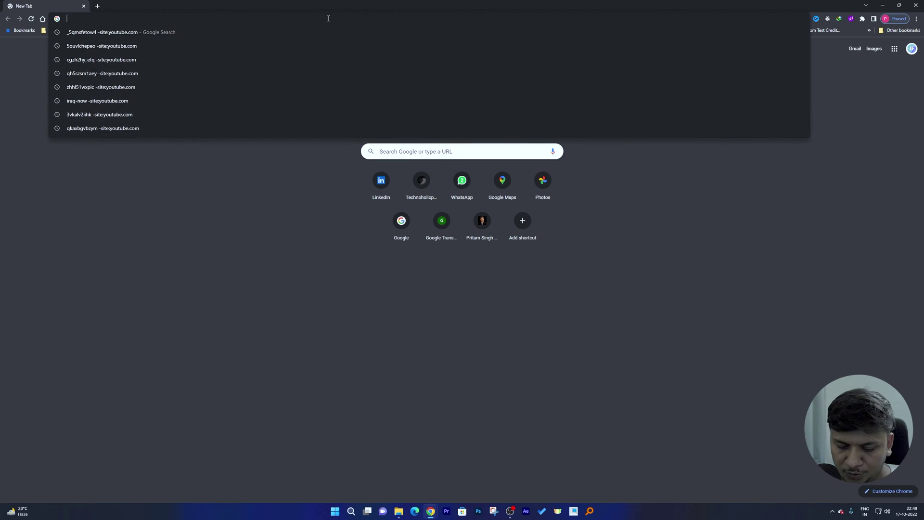
pyautogui.write('office.com')
pyautogui.press('Return')
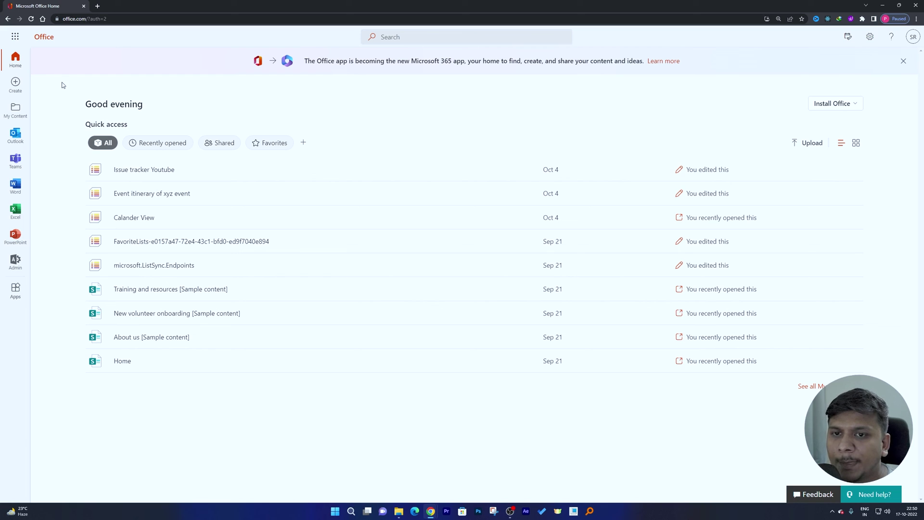
# - Launch SharePoint from the Microsoft 365 app launcher
pyautogui.click(19, 38)
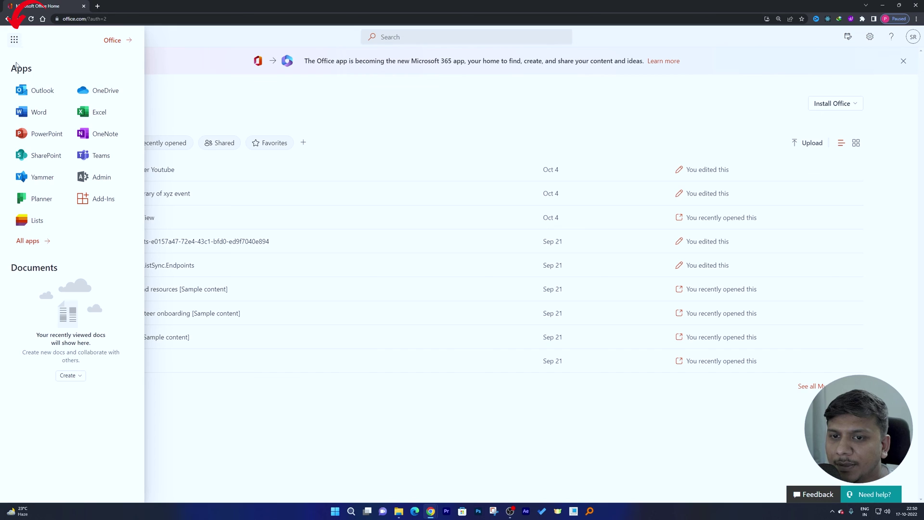
pyautogui.click(42, 156)
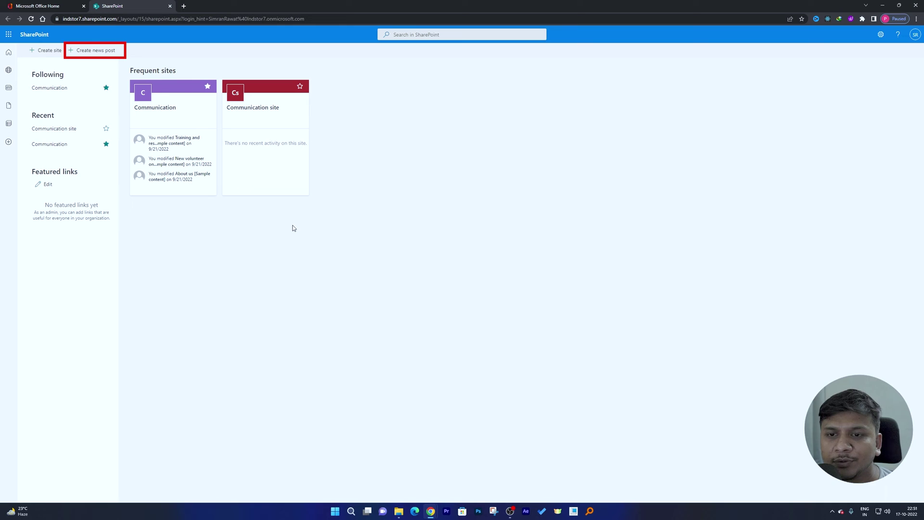
# - Create a news post that publishes to the Communication site
pyautogui.click(98, 54)
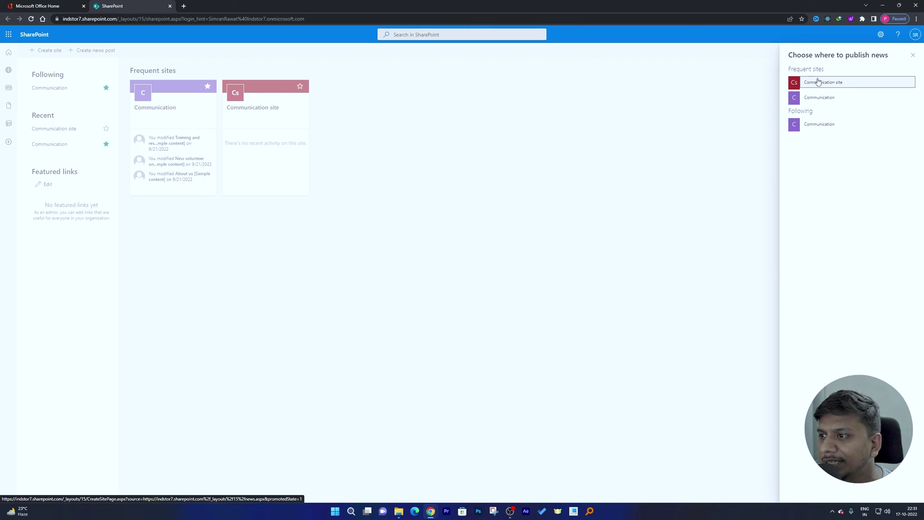
pyautogui.click(833, 83)
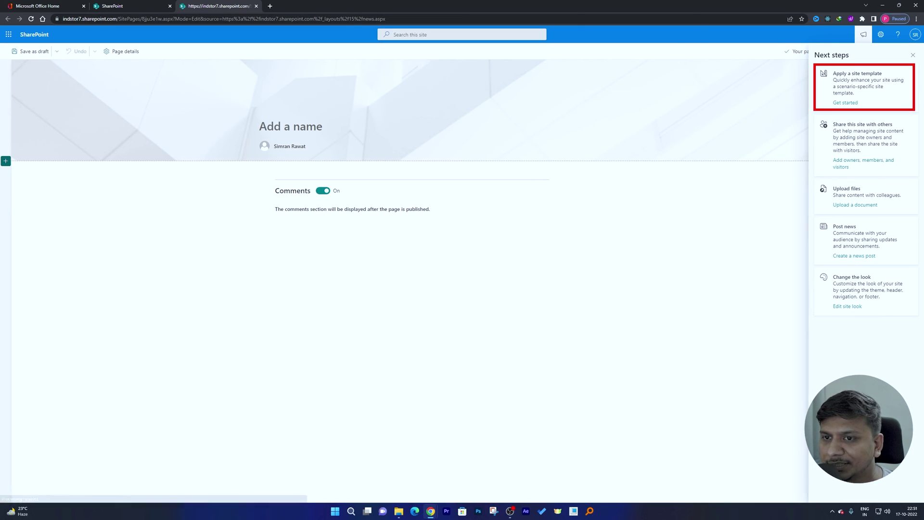
# - Open the site template gallery and compare Microsoft's templates with the organization's
pyautogui.click(850, 103)
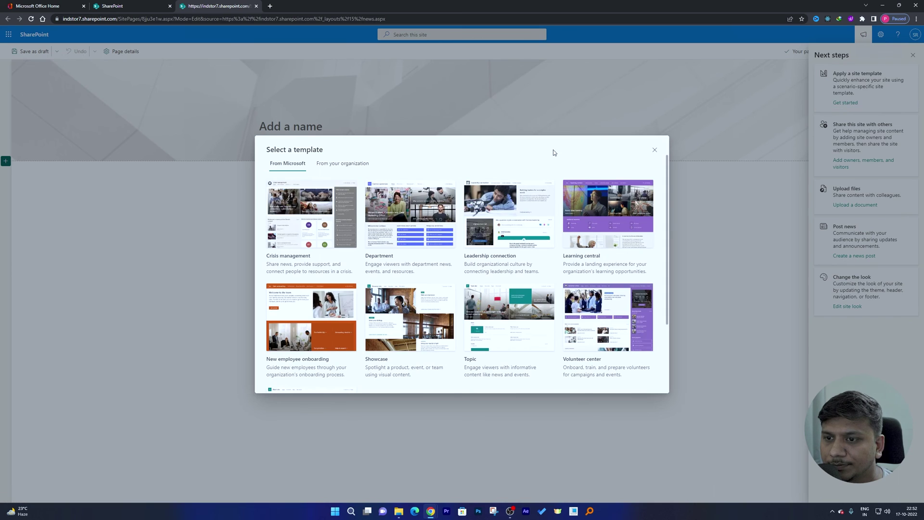
pyautogui.scroll(-2, 622, 247)
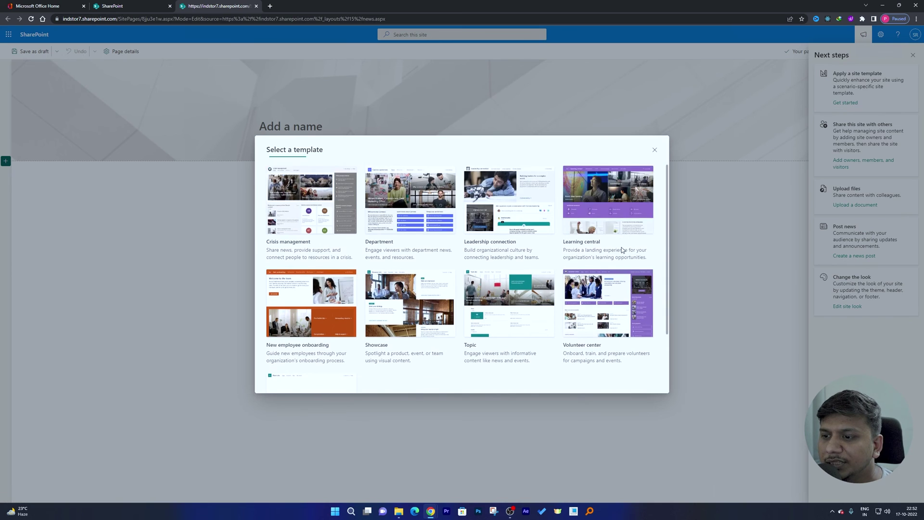
pyautogui.scroll(2, 498, 312)
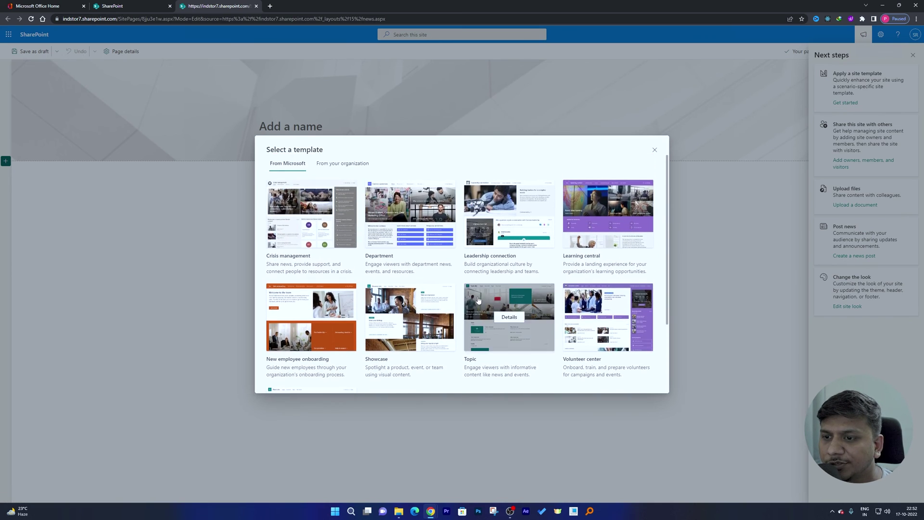
pyautogui.click(334, 166)
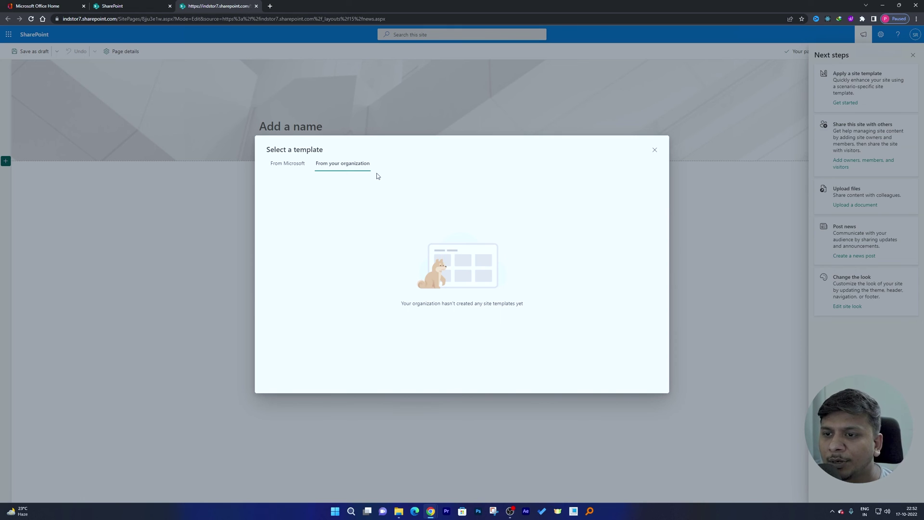
pyautogui.click(303, 164)
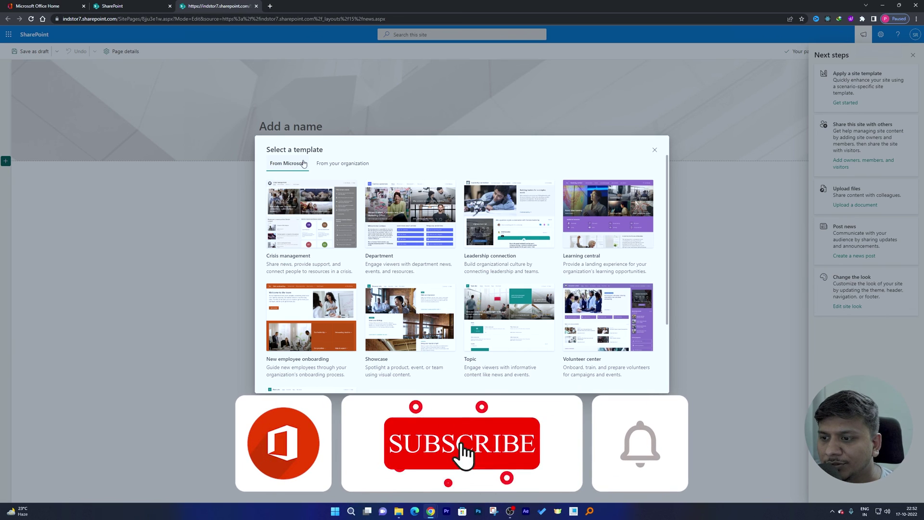
# - Pick the Topic template from Microsoft's site templates
pyautogui.scroll(-2, 389, 281)
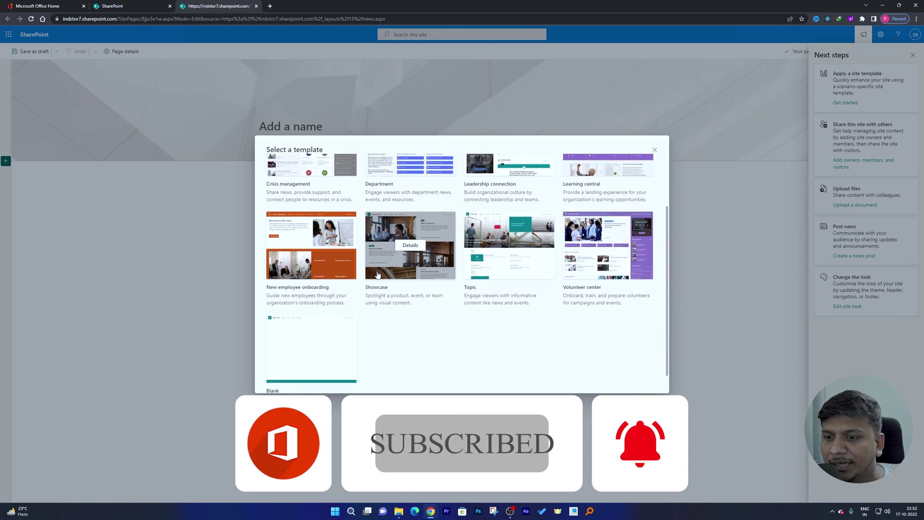
pyautogui.scroll(2, 425, 318)
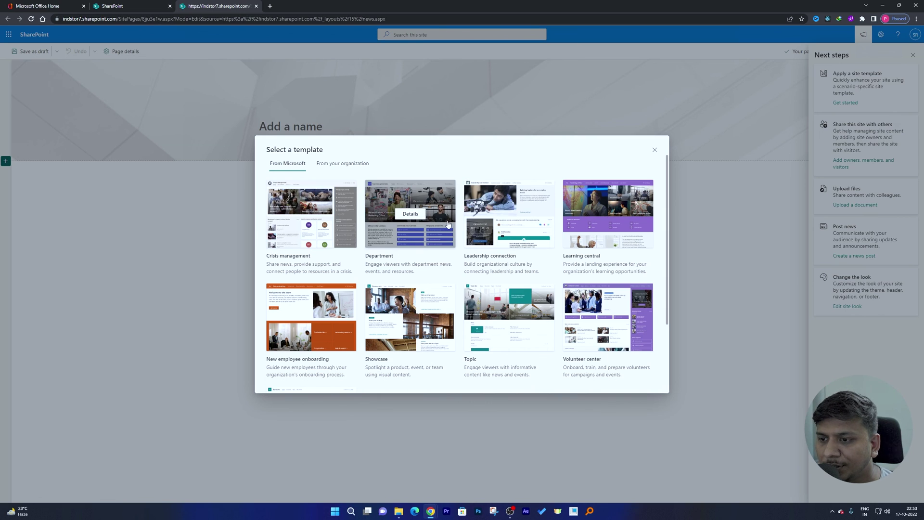
pyautogui.scroll(-1, 447, 225)
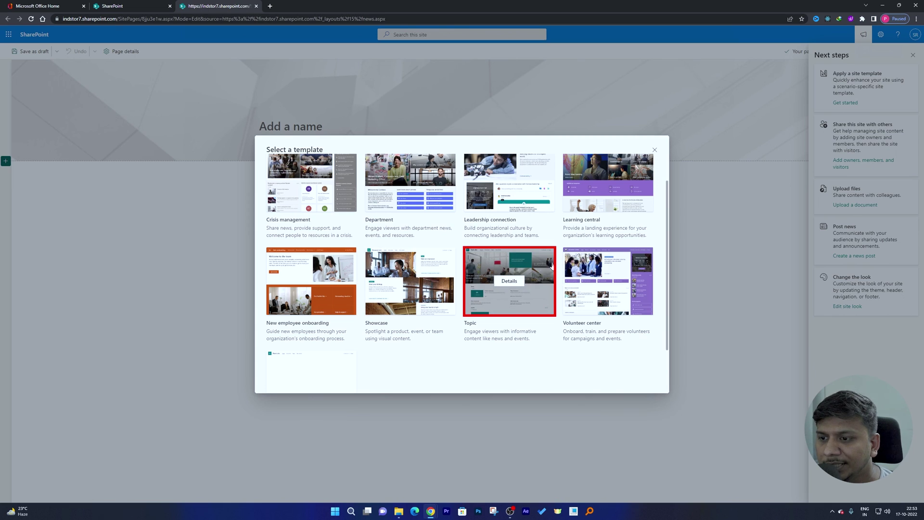
pyautogui.moveTo(518, 311)
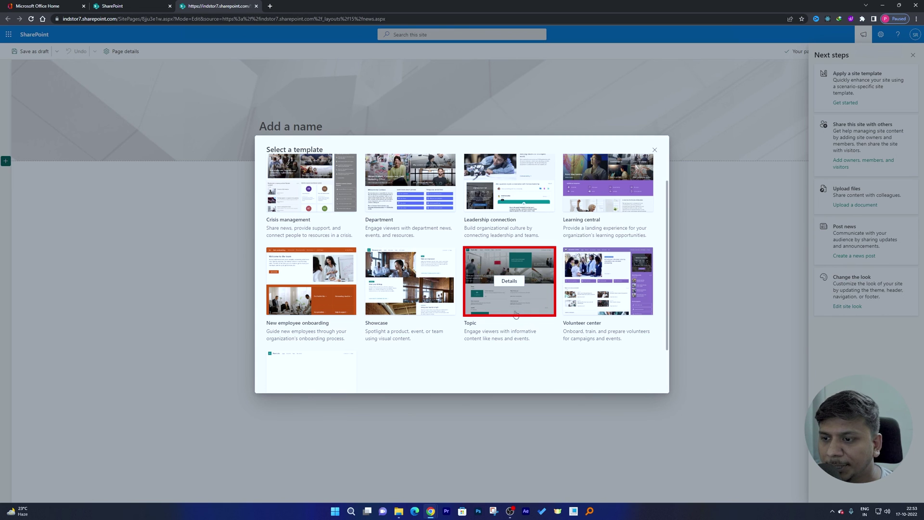
pyautogui.click(524, 261)
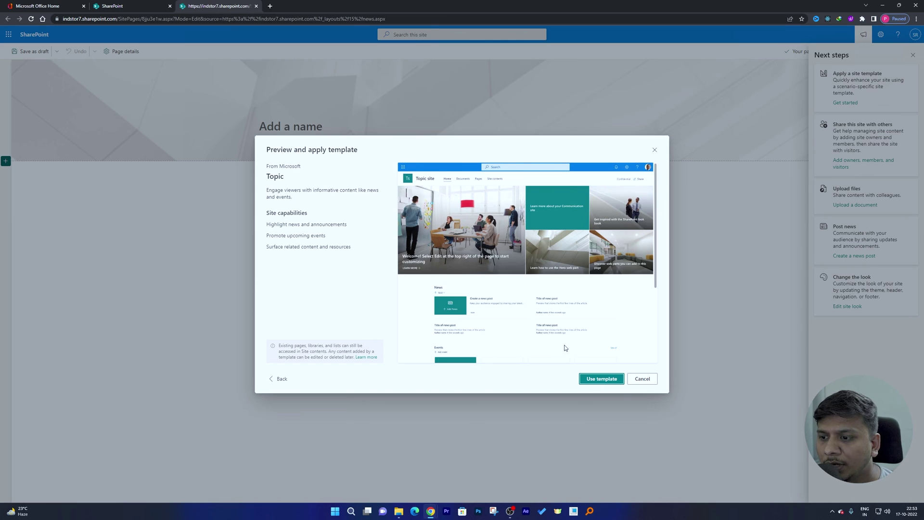
# - Review the Topic template preview and apply it with Use template
pyautogui.scroll(-5, 596, 349)
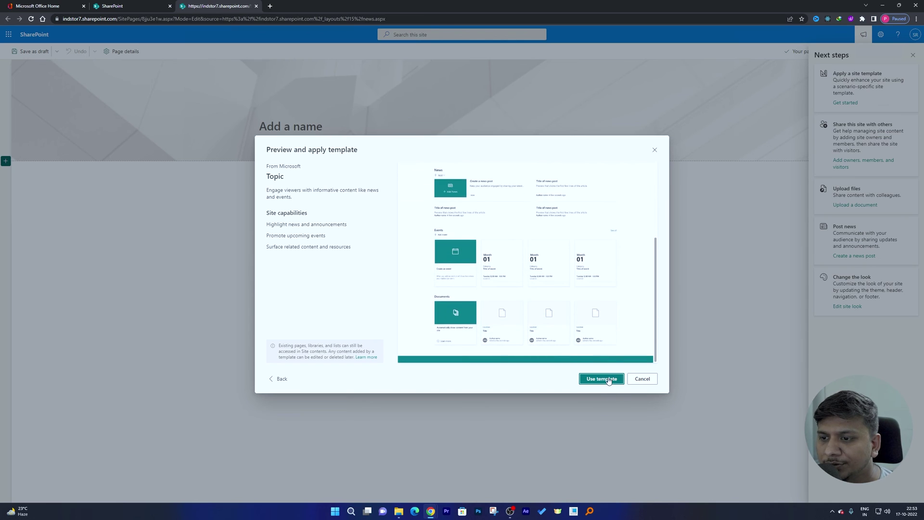
pyautogui.scroll(5, 549, 264)
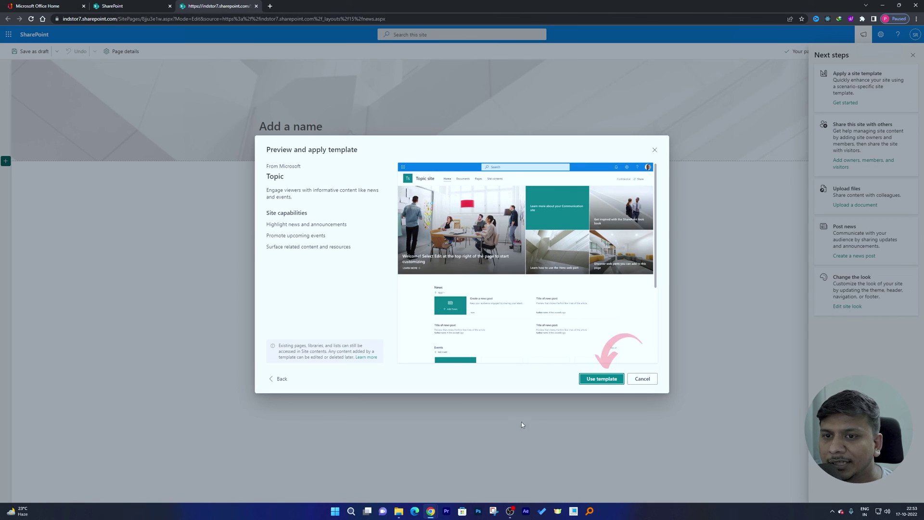
pyautogui.click(602, 379)
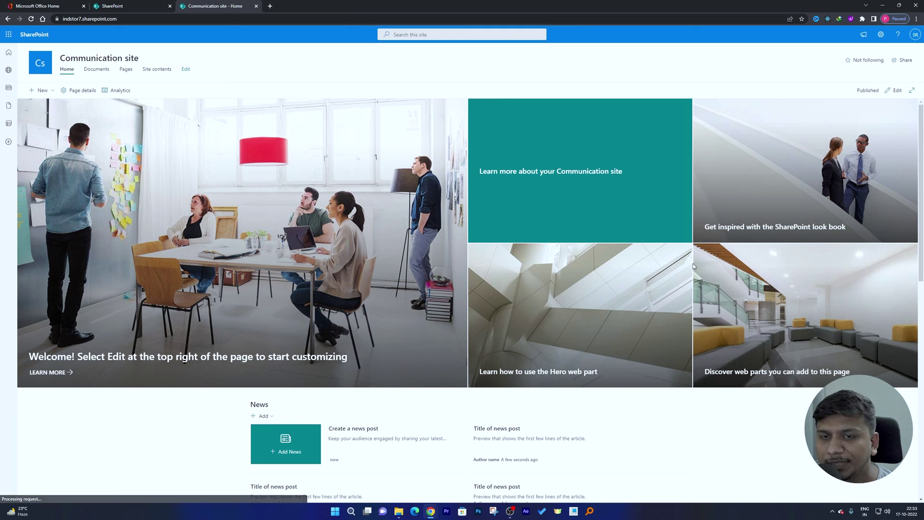
# - Look over the new Topic-based home page, then bring up the Settings panel
pyautogui.scroll(-5, 284, 161)
pyautogui.scroll(5, 336, 172)
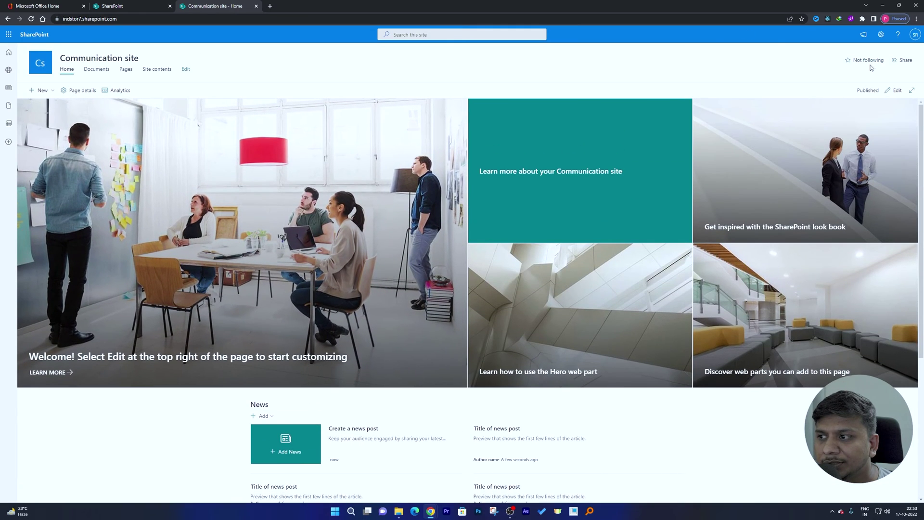
pyautogui.click(880, 40)
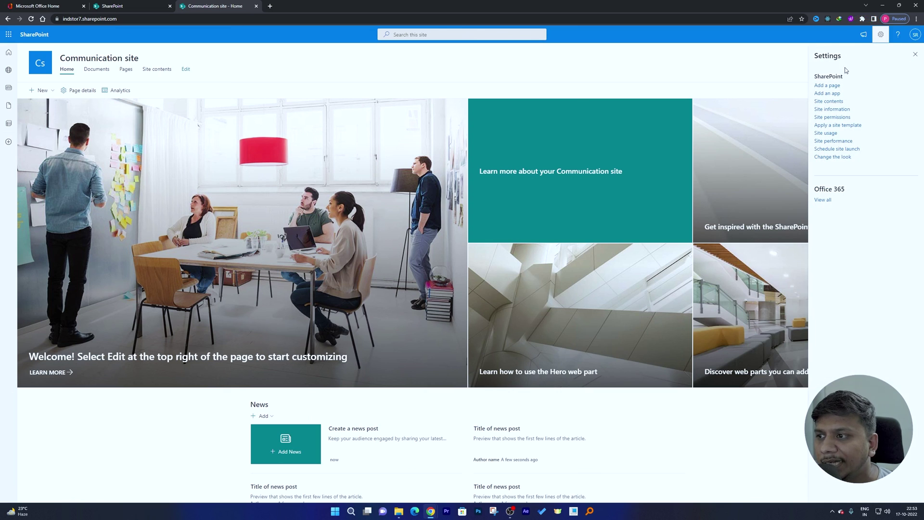
# - Inspect site permissions, owners group members and sharing settings without changing anything
pyautogui.click(837, 117)
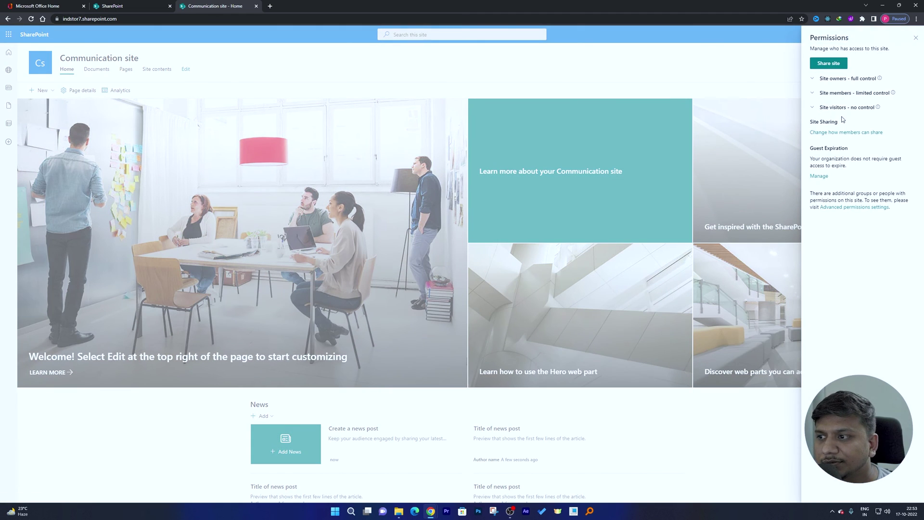
pyautogui.click(872, 80)
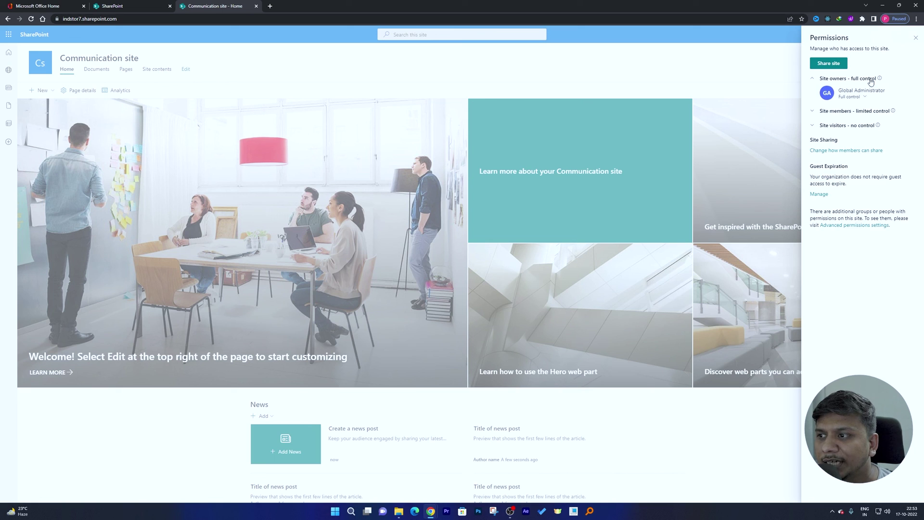
pyautogui.click(865, 99)
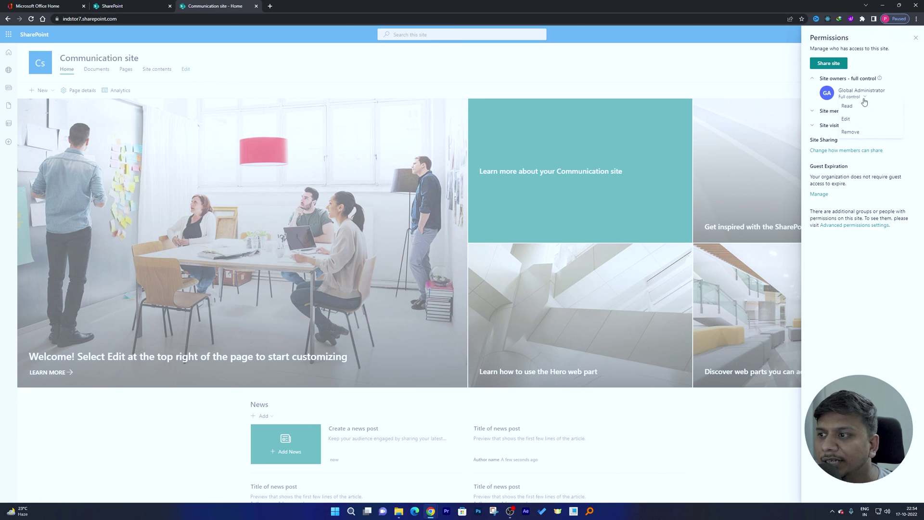
pyautogui.click(878, 138)
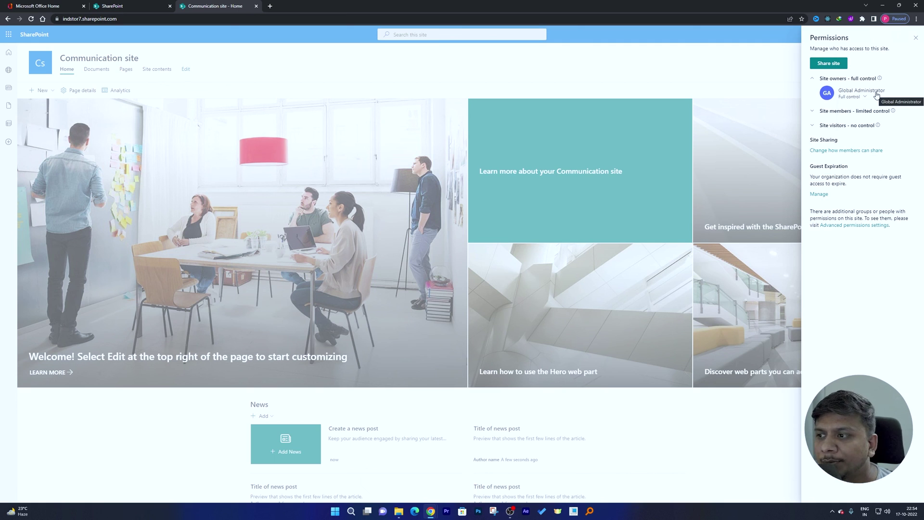
pyautogui.click(853, 152)
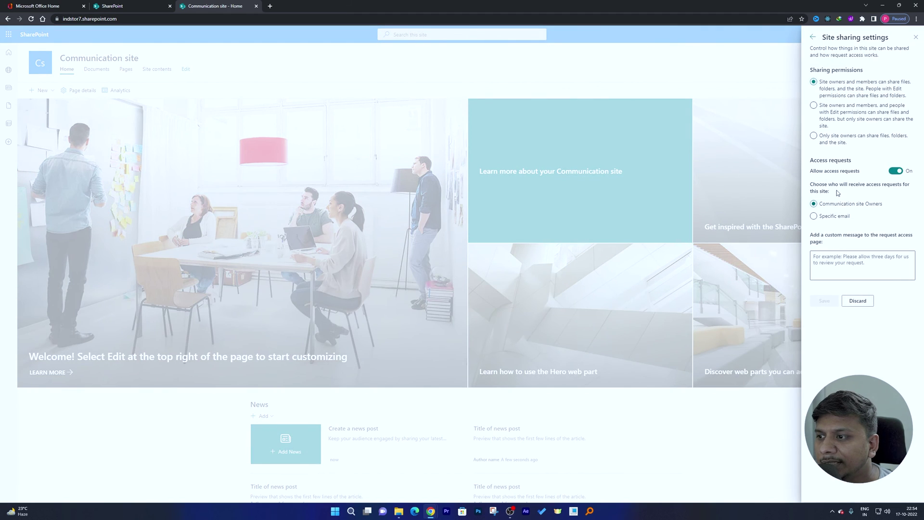
pyautogui.click(814, 37)
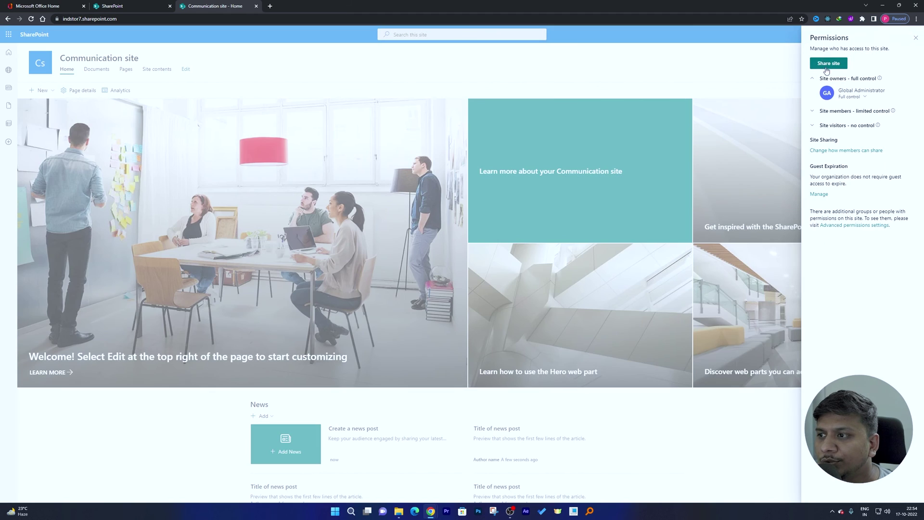
pyautogui.click(916, 38)
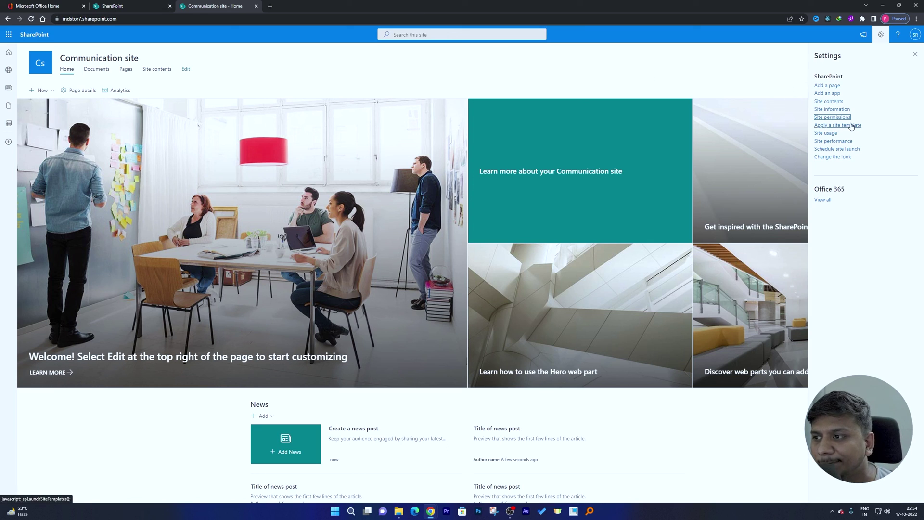
# - Go to Site contents, check the New menu's item types, and open the Documents library
pyautogui.click(829, 102)
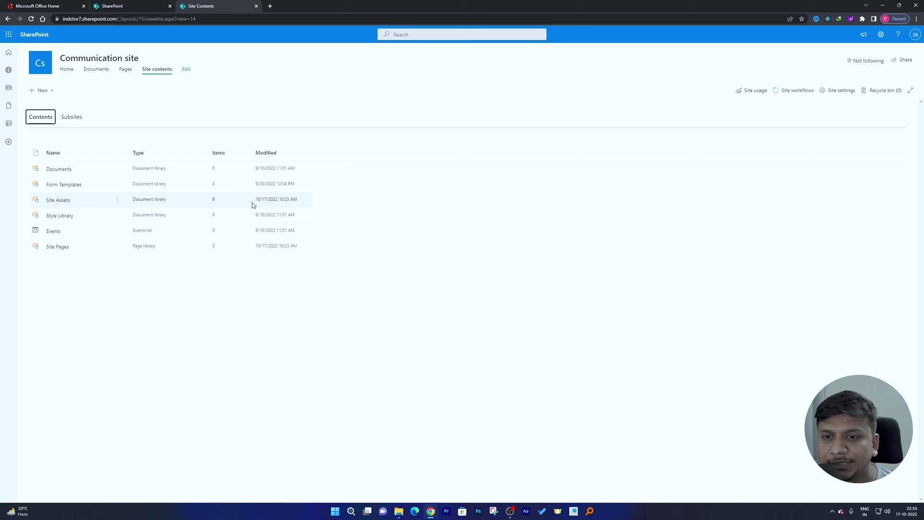
pyautogui.click(231, 322)
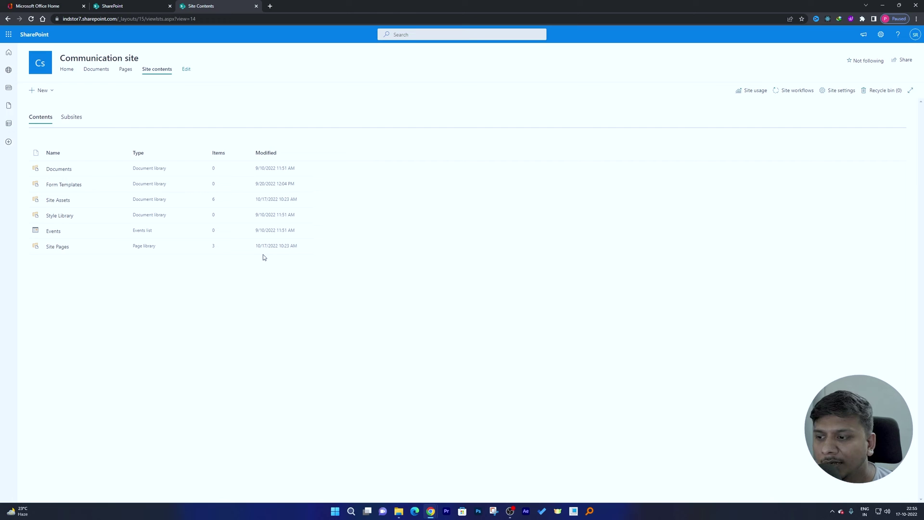
pyautogui.click(43, 91)
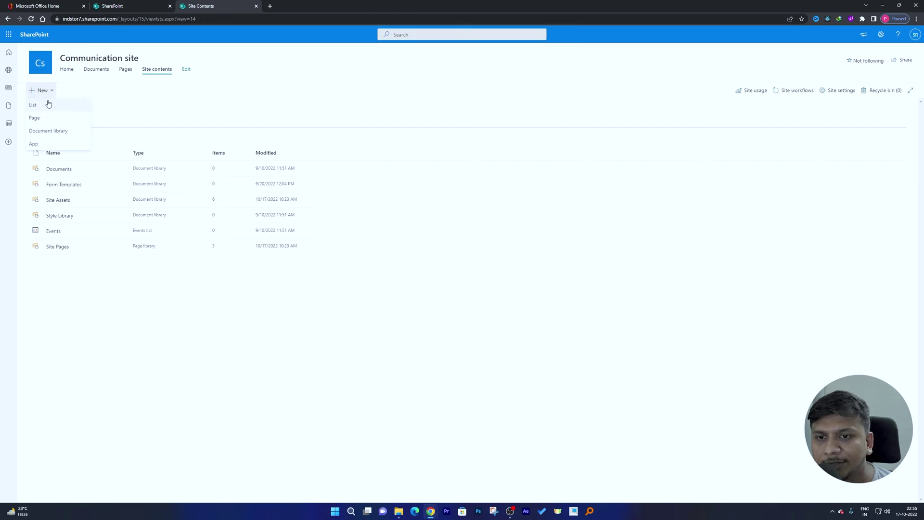
pyautogui.click(179, 320)
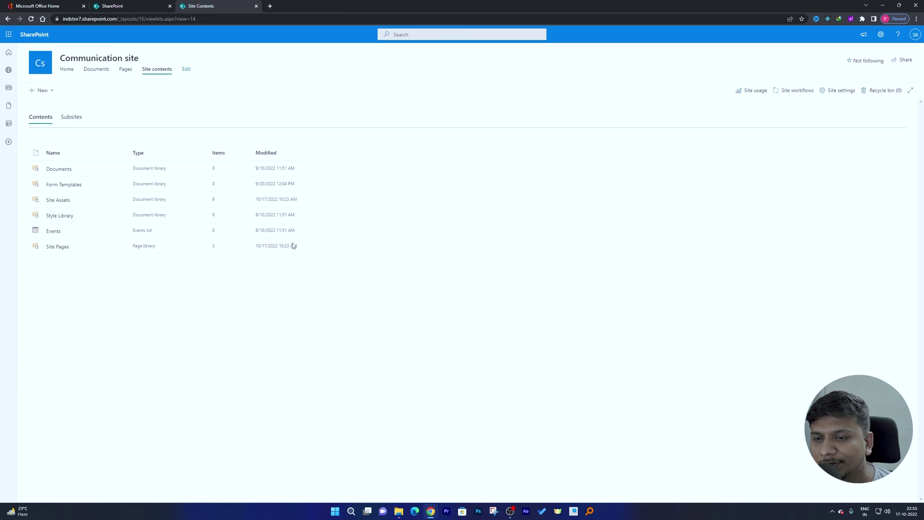
pyautogui.click(48, 90)
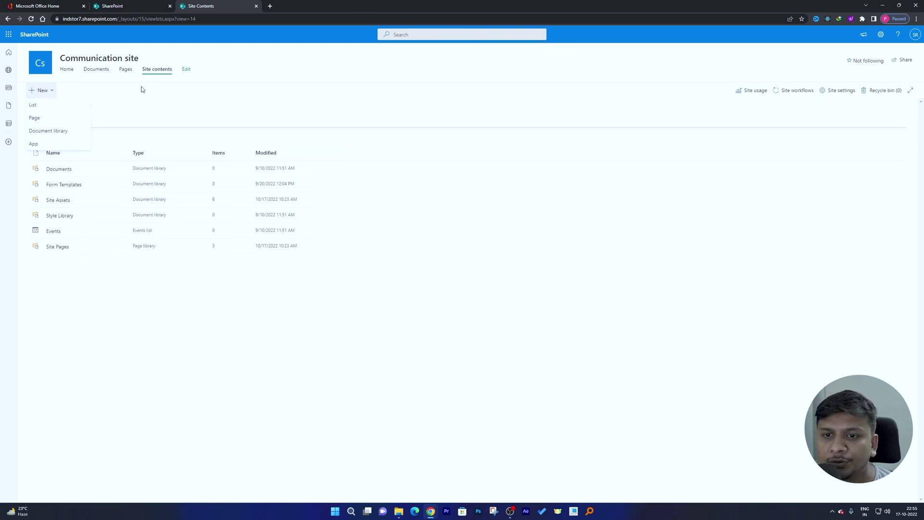
pyautogui.click(100, 118)
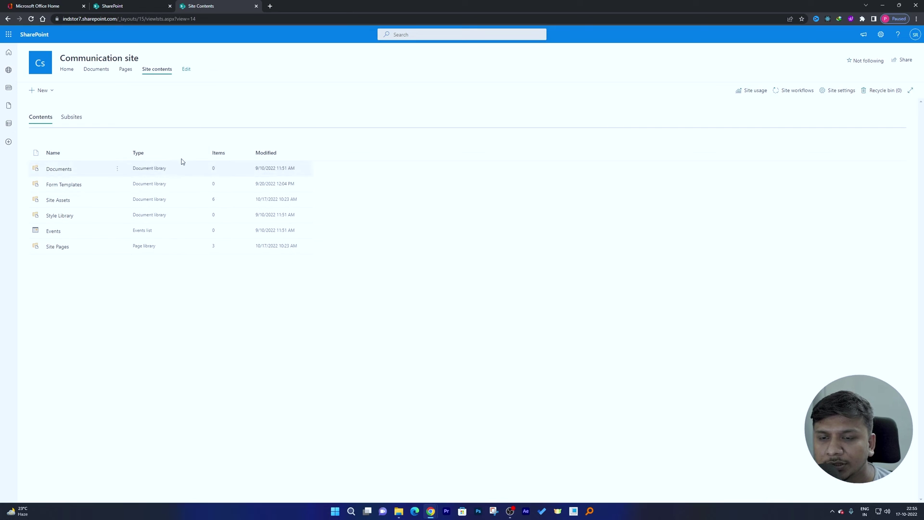
pyautogui.click(70, 172)
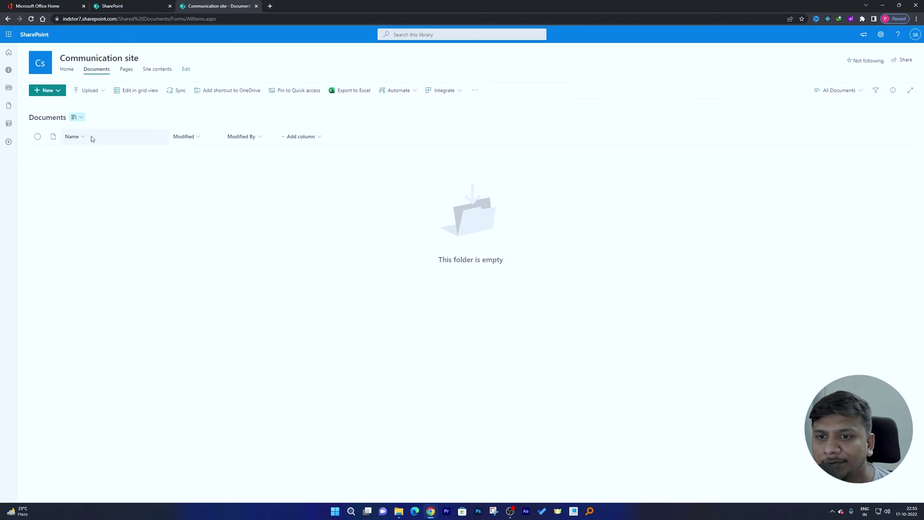
# - Create a new folder named 'Share' in the Documents library
pyautogui.click(59, 94)
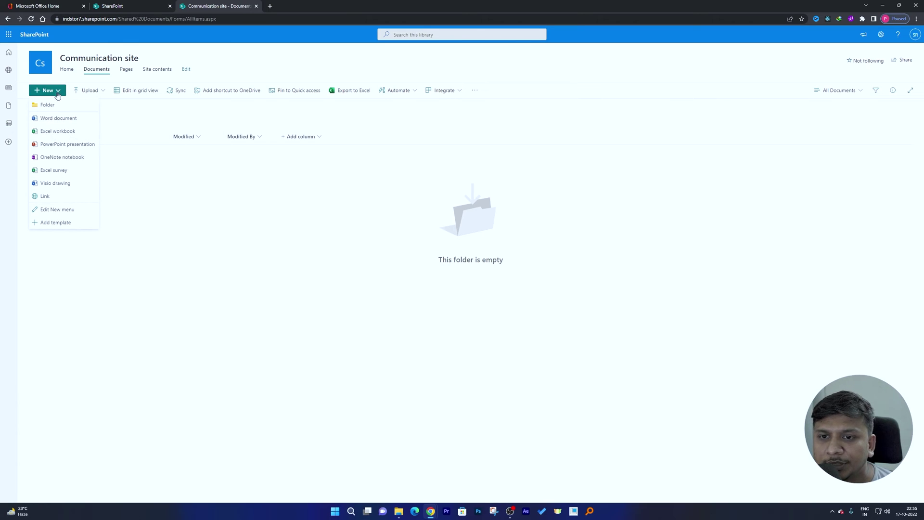
pyautogui.click(48, 104)
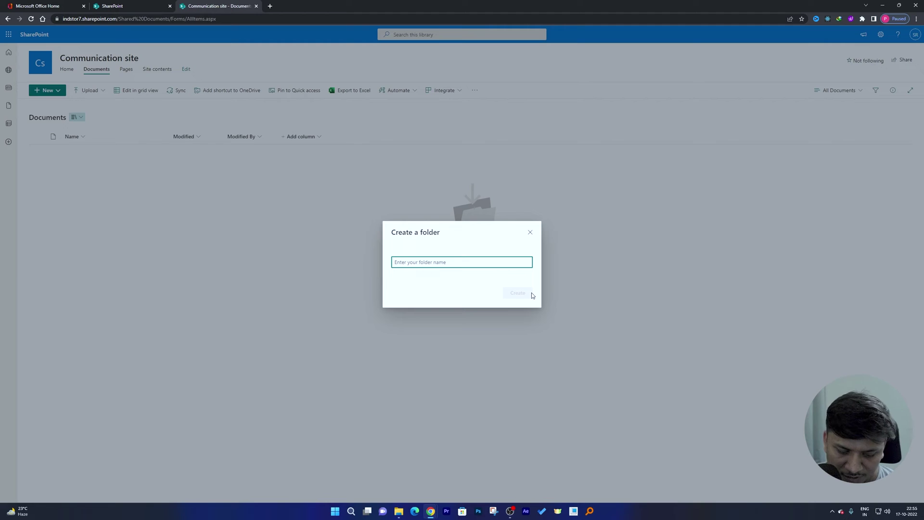
pyautogui.write('Share')
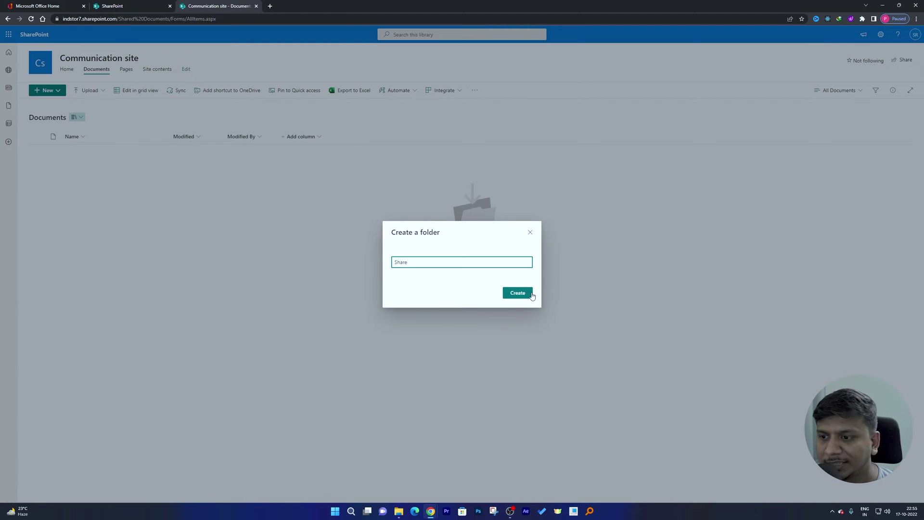
pyautogui.click(532, 293)
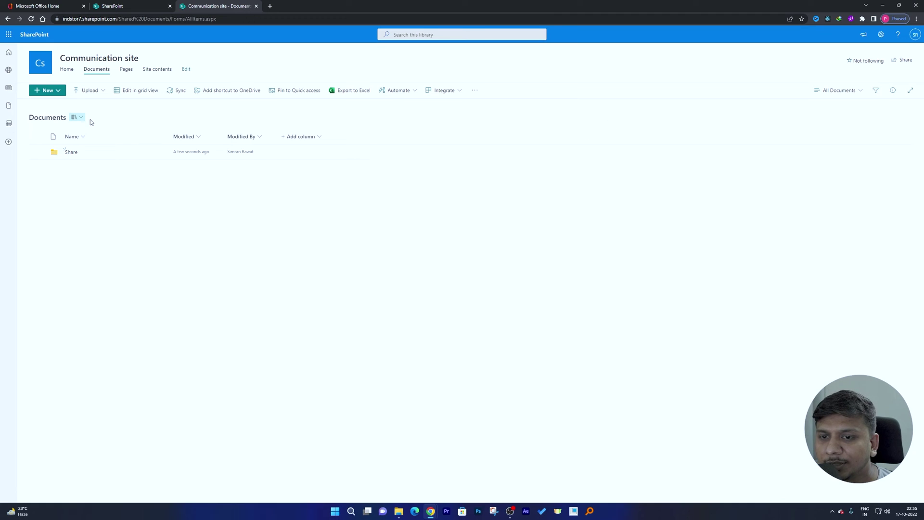
# - Inside the Share folder, create a new blank Word document
pyautogui.click(70, 152)
pyautogui.click(49, 99)
pyautogui.click(68, 129)
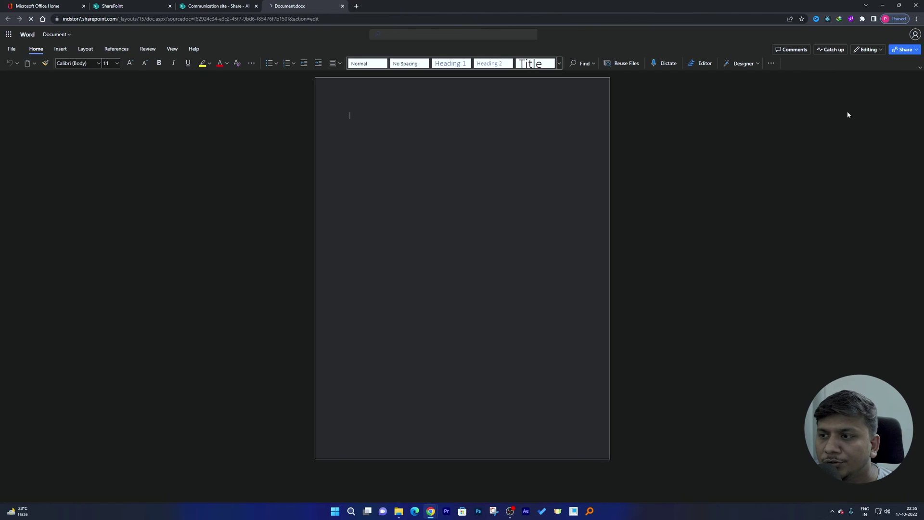
# - Close the Word tab, reopen Document.docx from the Share folder, and return to the library listing
pyautogui.click(343, 6)
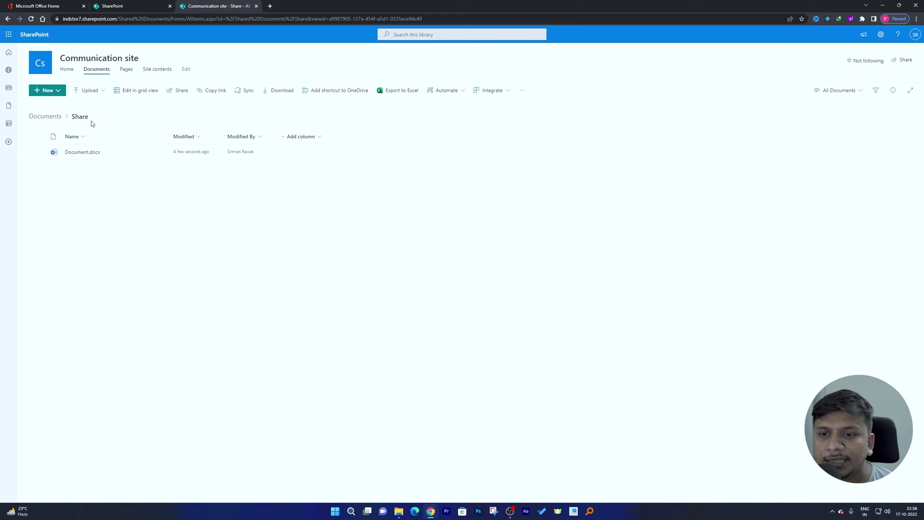
pyautogui.click(86, 152)
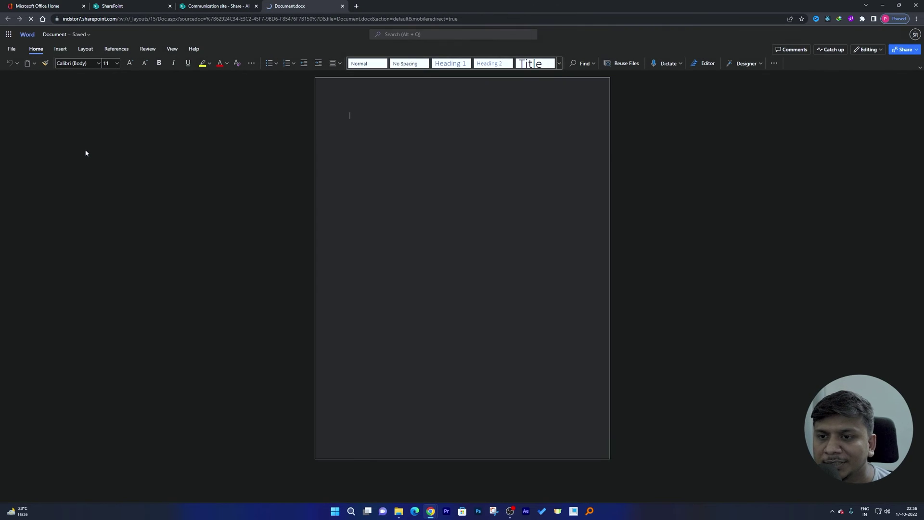
pyautogui.click(232, 6)
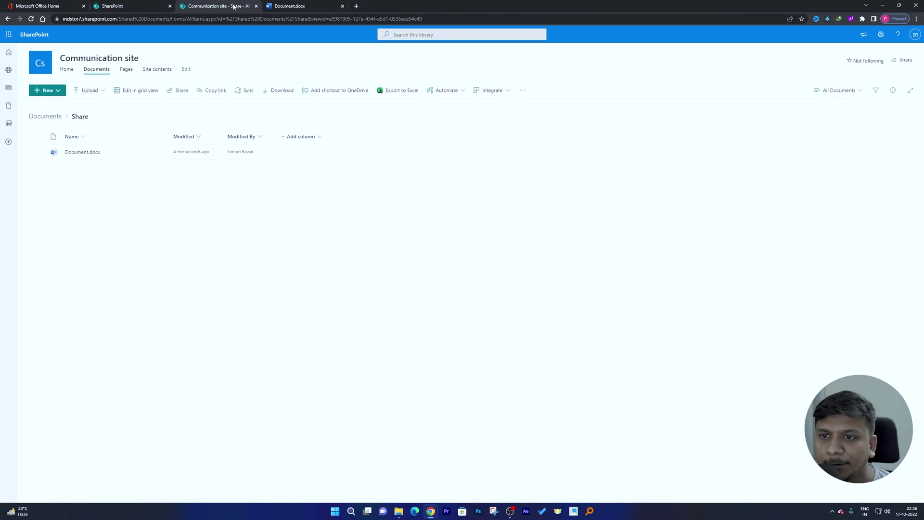
pyautogui.press('super+e')
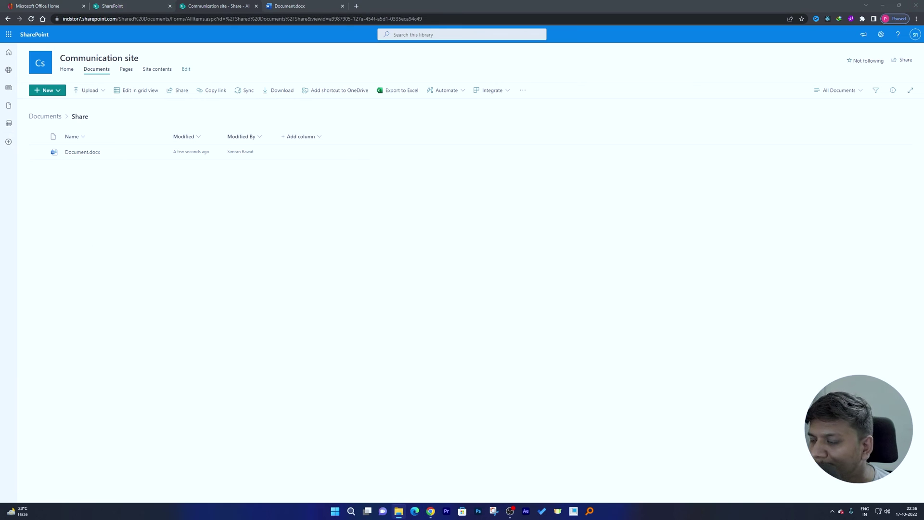
pyautogui.hotkey('alt', 'Tab')
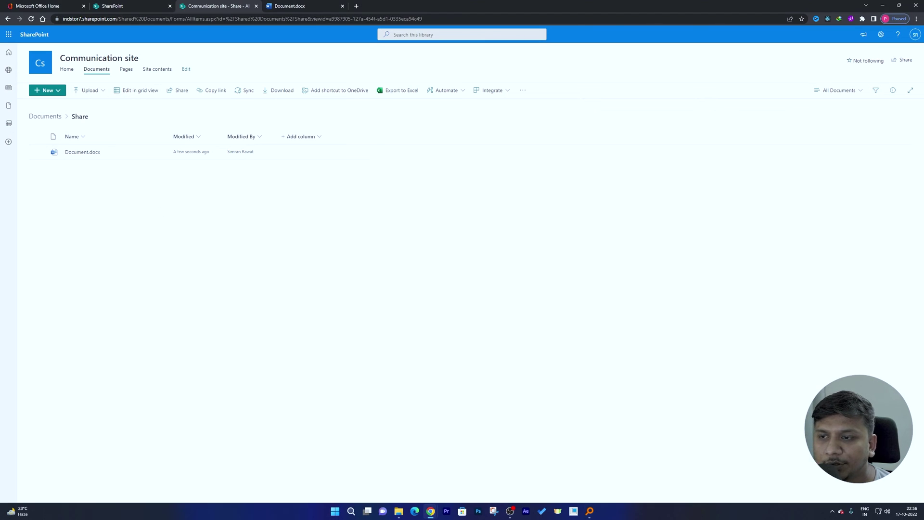
# - Upload speed test 2.pdf into the Share folder, open it, and dismiss the download prompt
pyautogui.moveTo(169, 232); pyautogui.dragTo(343, 233)
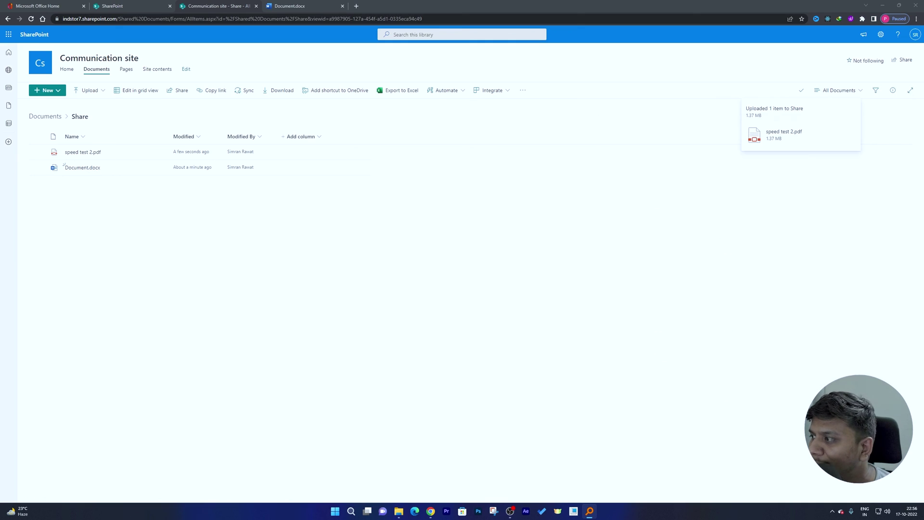
pyautogui.click(104, 154)
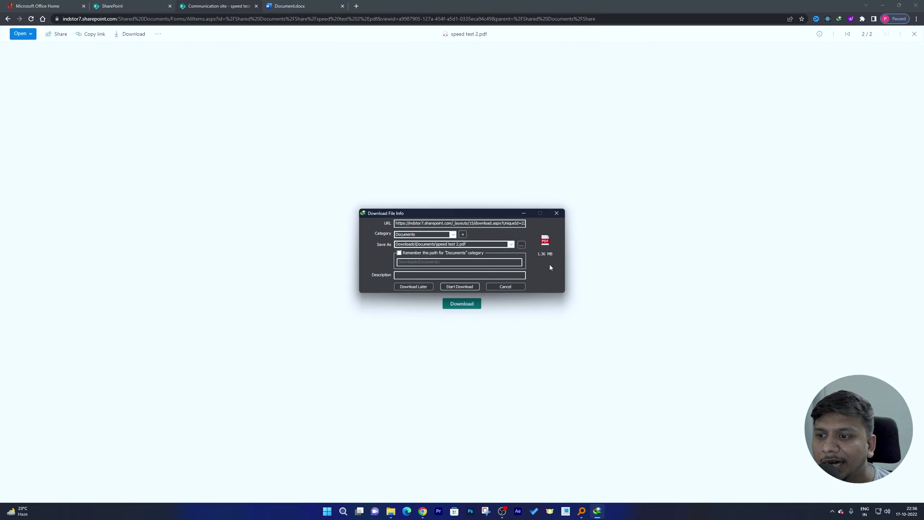
pyautogui.click(506, 286)
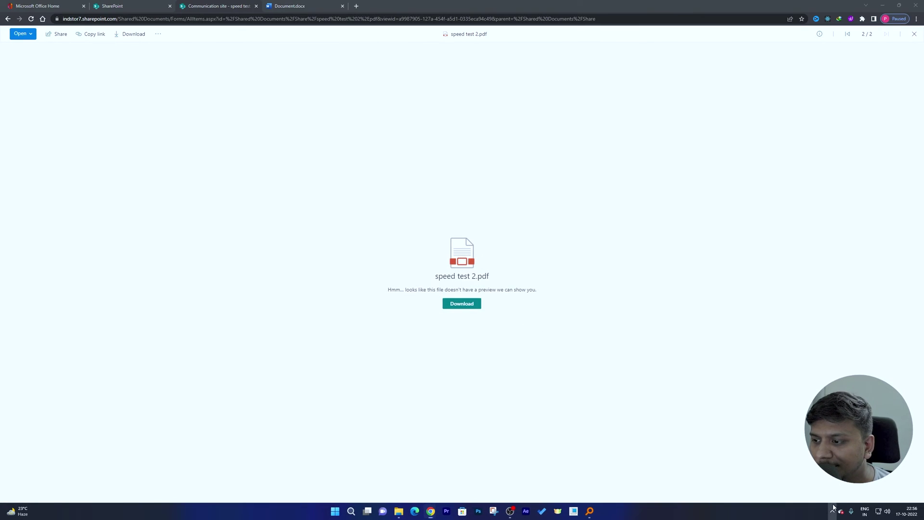
# - Disable the IDM Integration Module extension in Chrome settings and return to Document.docx
pyautogui.click(917, 19)
pyautogui.click(853, 144)
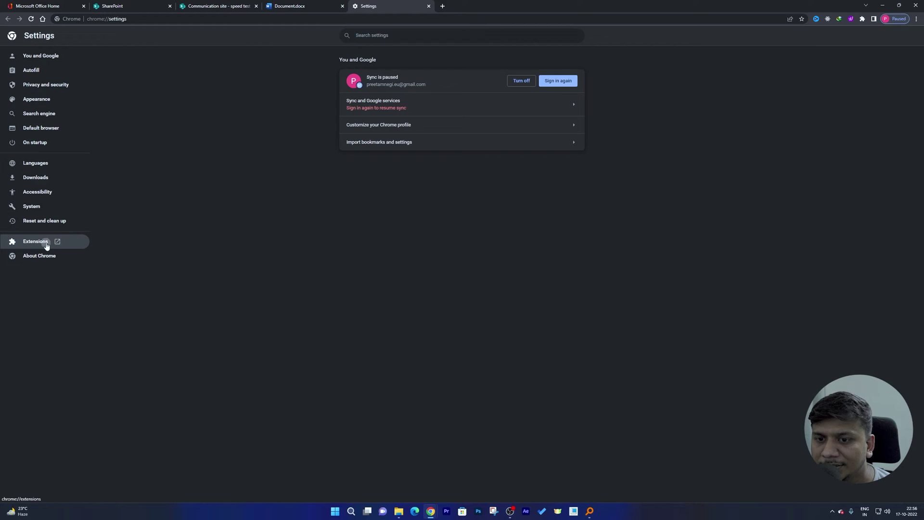
pyautogui.click(22, 242)
pyautogui.scroll(-3, 286, 264)
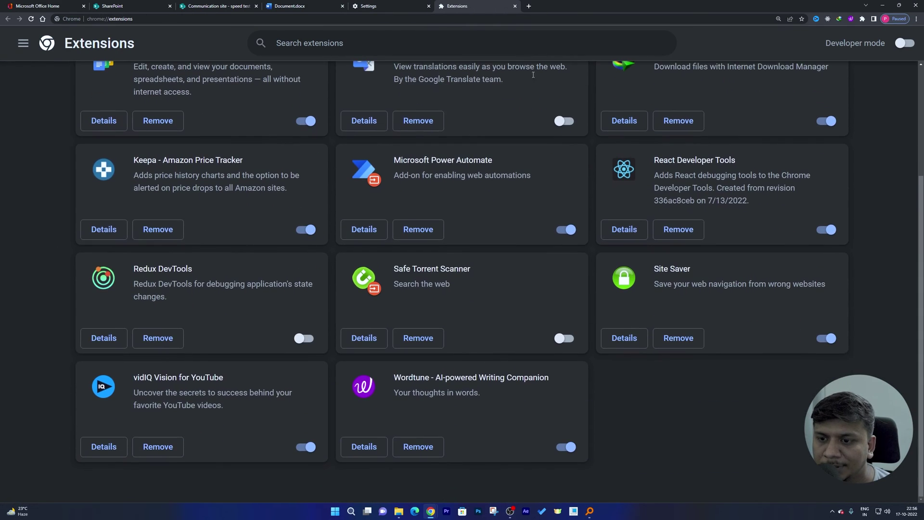
pyautogui.scroll(2, 742, 257)
pyautogui.click(837, 228)
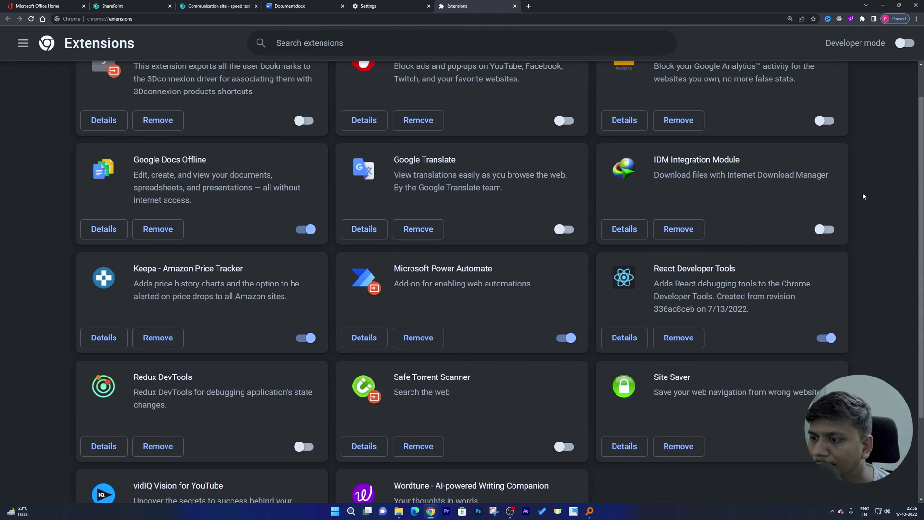
pyautogui.click(514, 7)
pyautogui.click(303, 4)
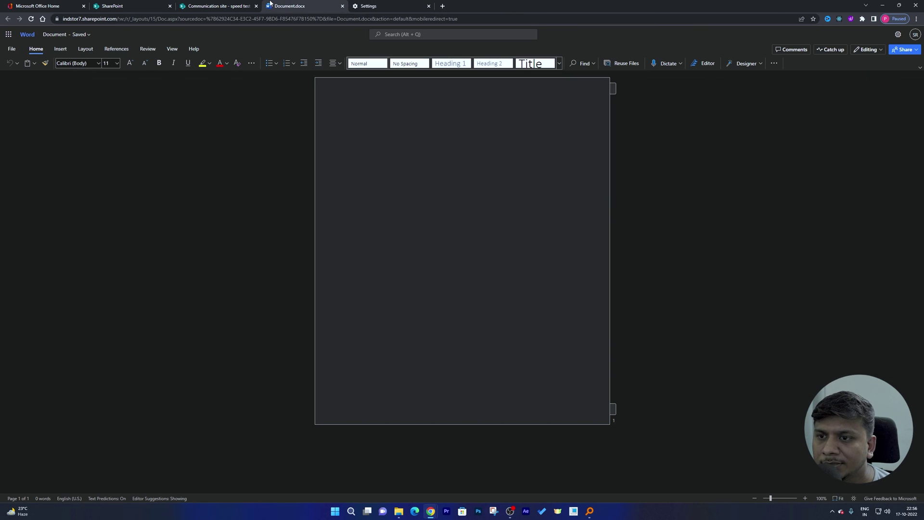
# - Switch to the speed test 2.pdf tab and scroll through the PageSpeed Insights report
pyautogui.click(227, 6)
pyautogui.click(294, 5)
pyautogui.click(221, 6)
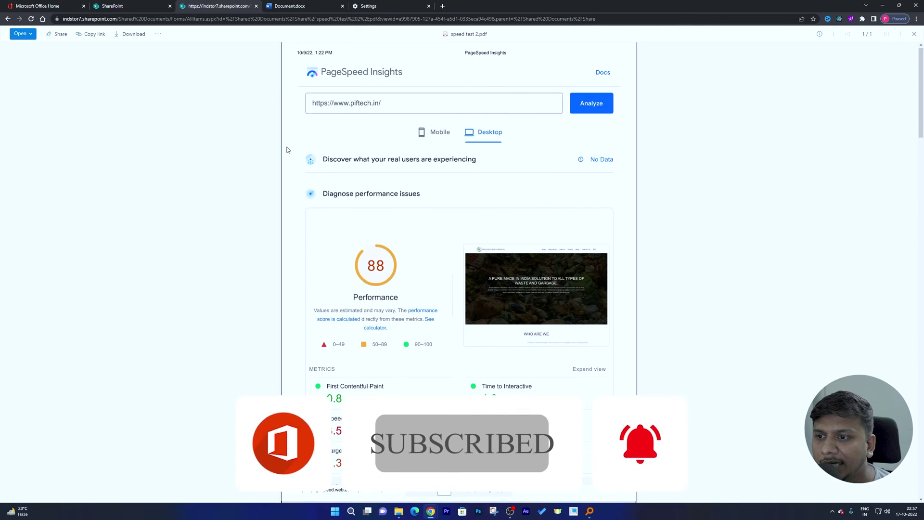
pyautogui.scroll(-12, 428, 229)
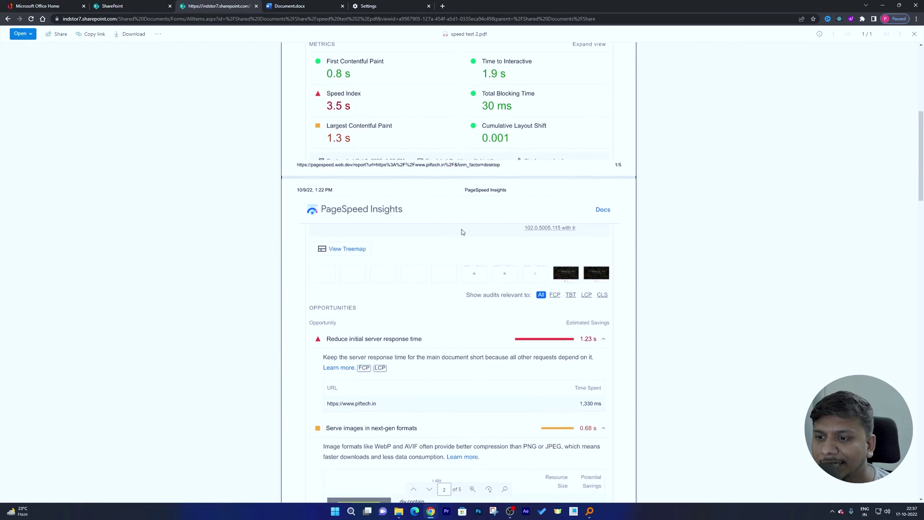
pyautogui.scroll(-20, 489, 239)
pyautogui.scroll(18, 574, 226)
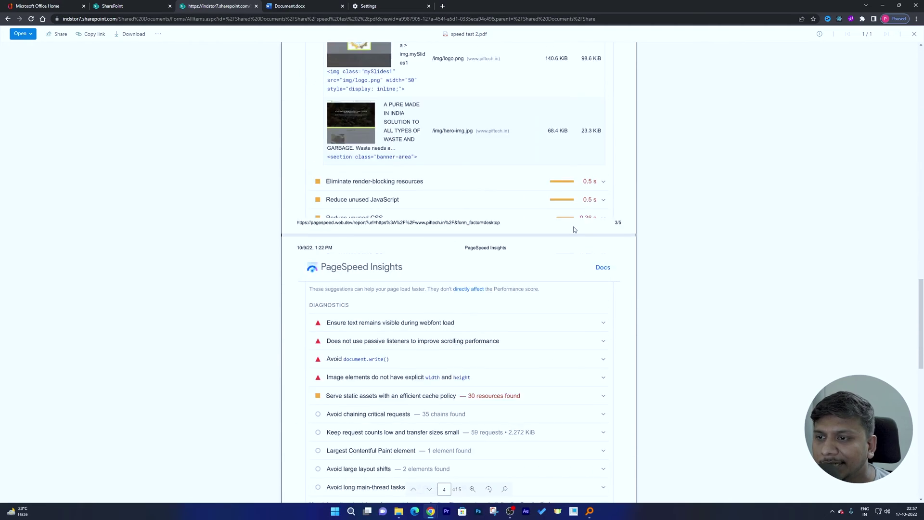
pyautogui.scroll(20, 574, 227)
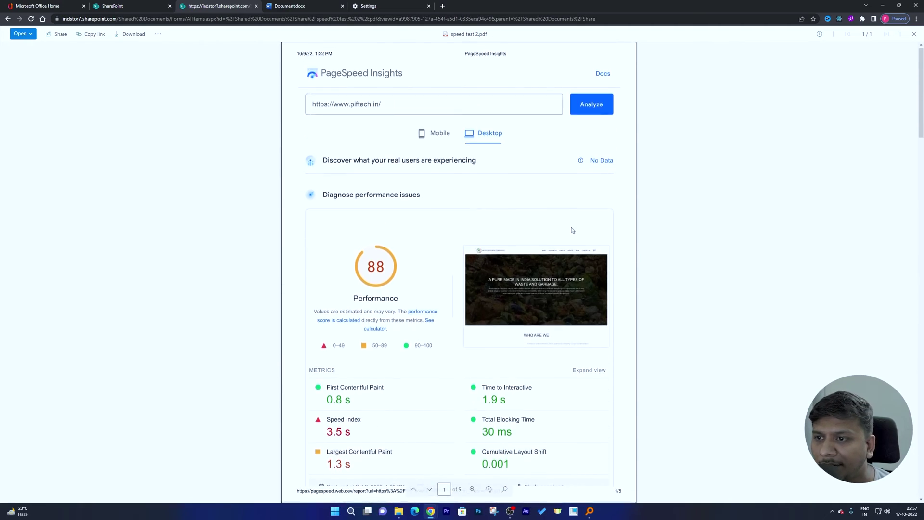
# - Zoom the PDF report out, then in to larger levels, then back down
pyautogui.click(472, 490)
pyautogui.click(485, 418)
pyautogui.click(472, 490)
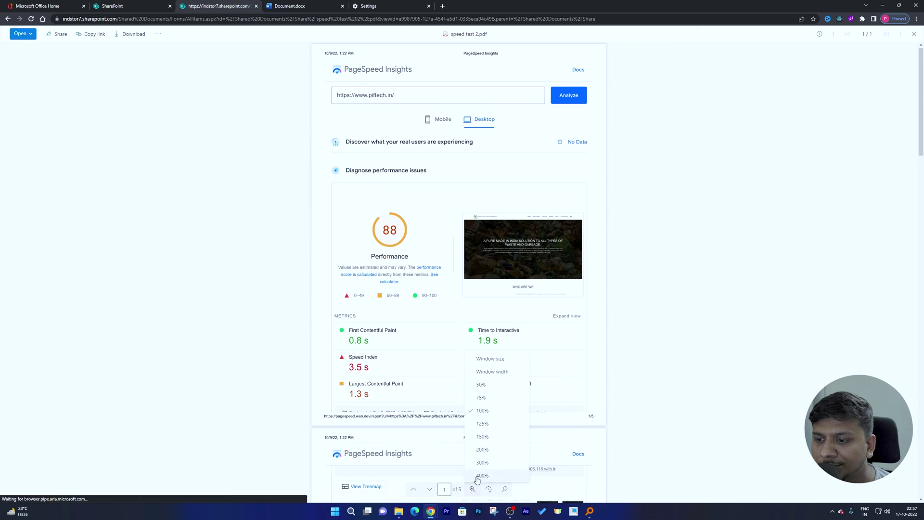
pyautogui.click(489, 435)
pyautogui.click(472, 489)
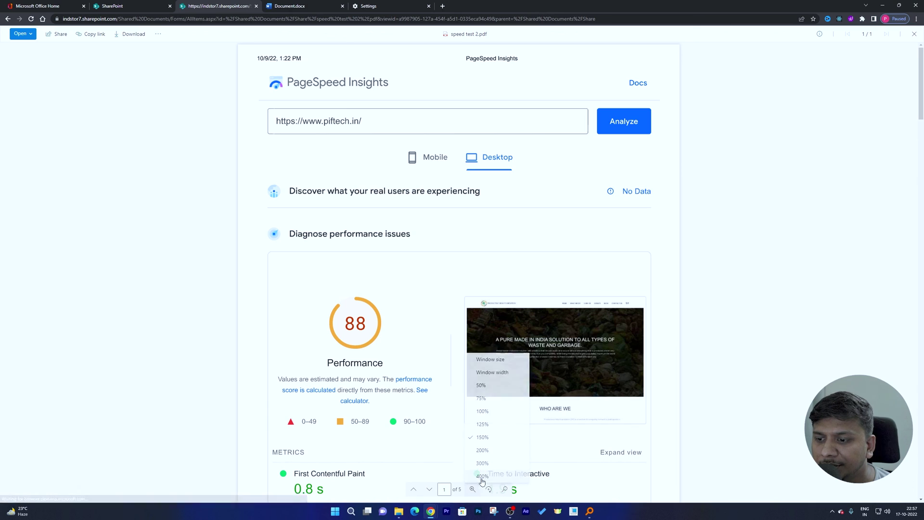
pyautogui.click(494, 451)
pyautogui.click(473, 489)
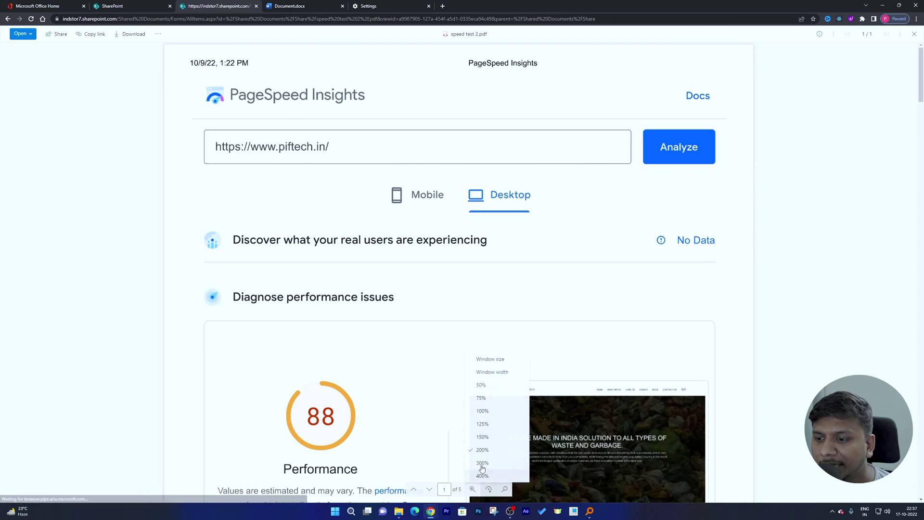
pyautogui.click(489, 432)
# - Advance two pages in the report, then go back to page 1 of 5
pyautogui.click(429, 490)
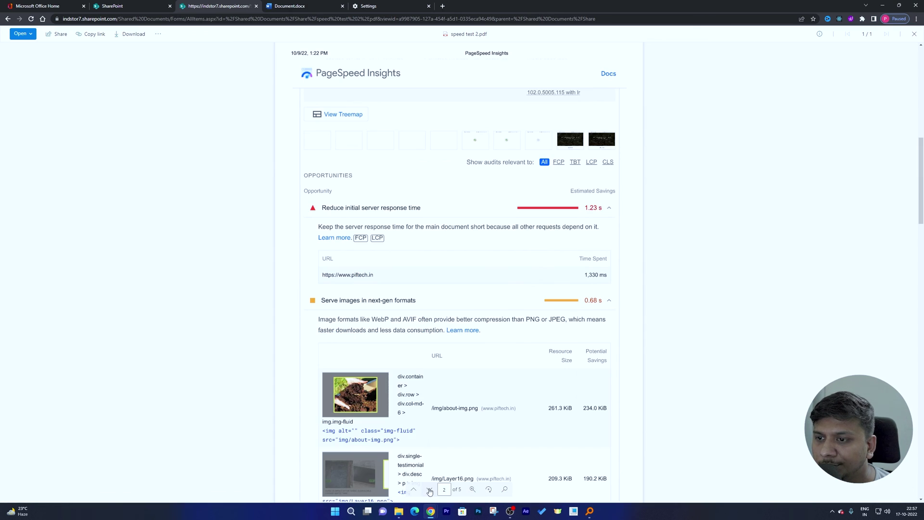
pyautogui.click(430, 490)
pyautogui.click(419, 489)
pyautogui.scroll(10, 660, 240)
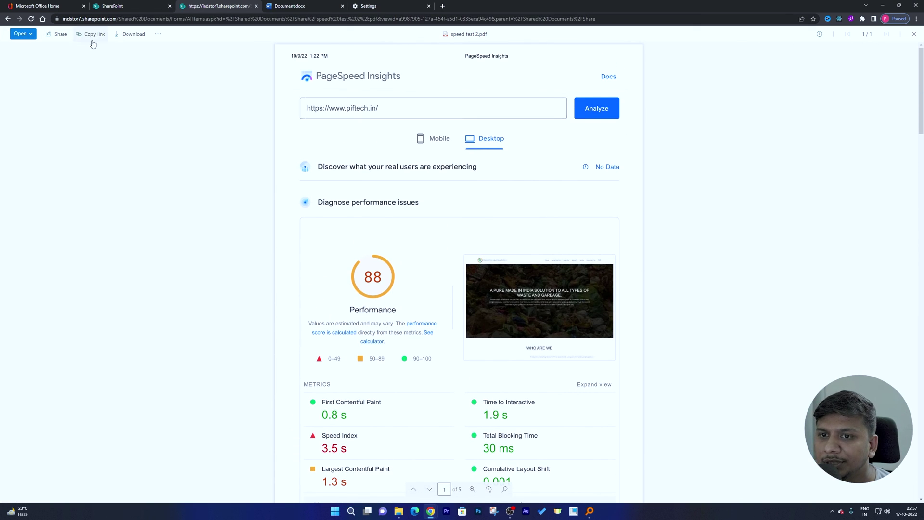
# - Close the PDF viewer and go to the Communication site Home page
pyautogui.click(915, 35)
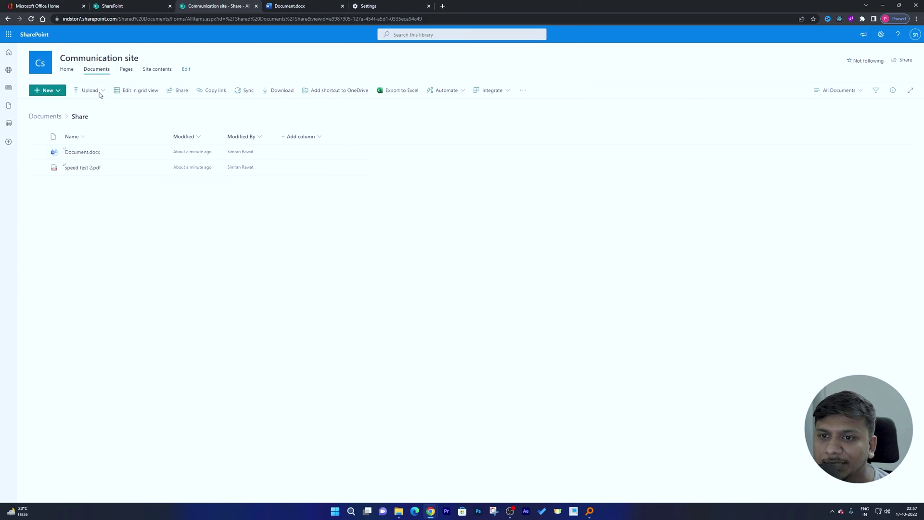
pyautogui.click(67, 70)
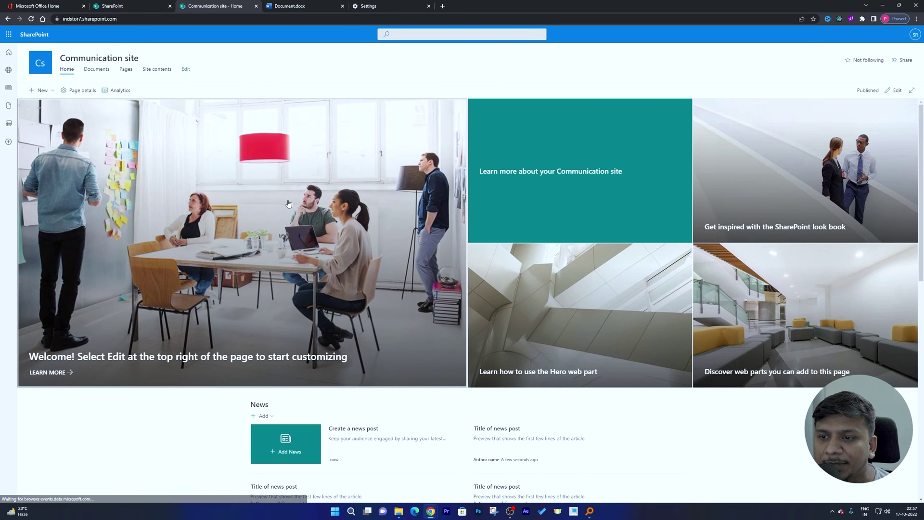
pyautogui.scroll(-1, 374, 217)
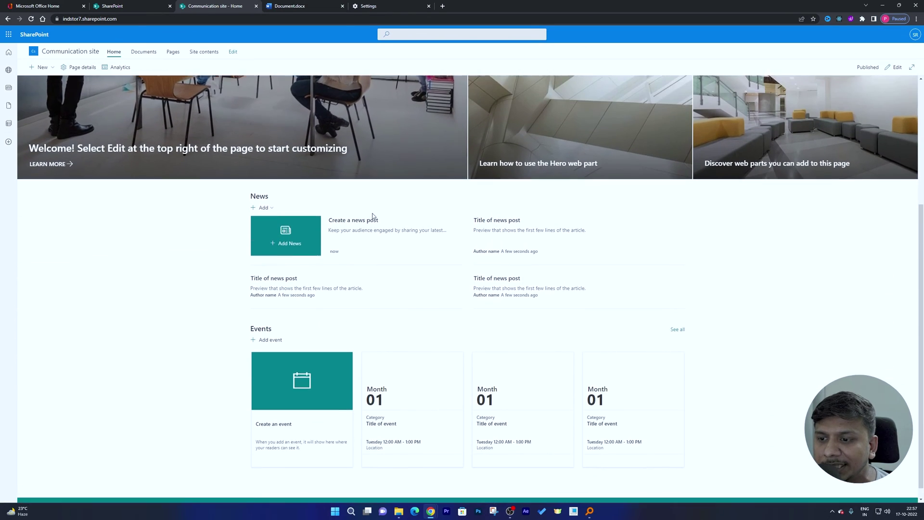
pyautogui.scroll(1, 577, 235)
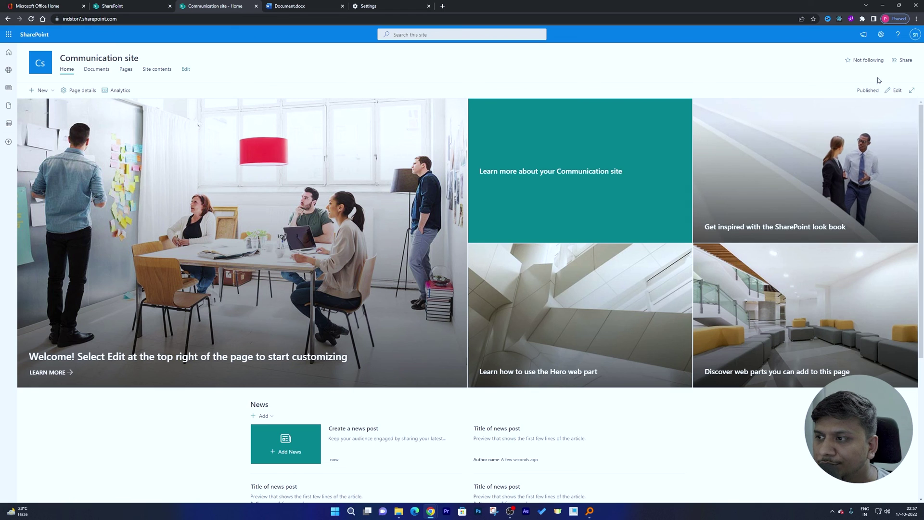
# - Put the home page in edit mode and delete the Events web part
pyautogui.click(893, 90)
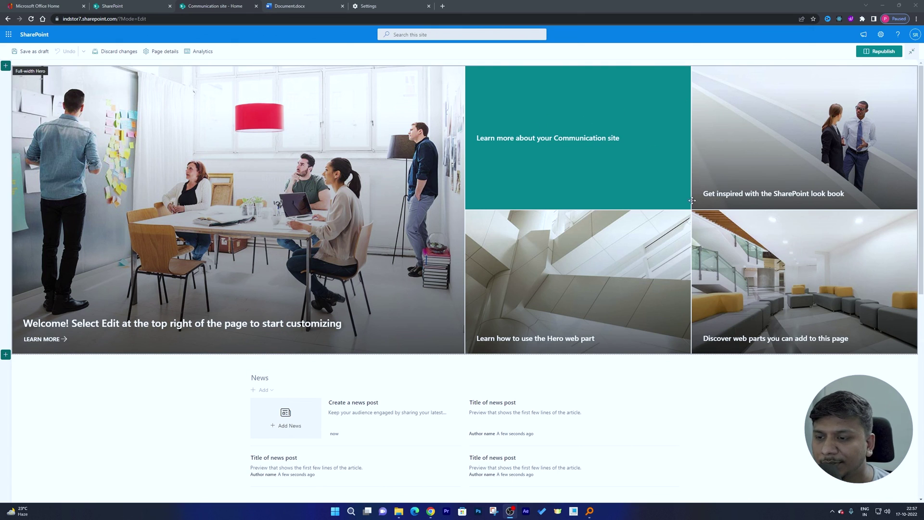
pyautogui.scroll(-8, 637, 223)
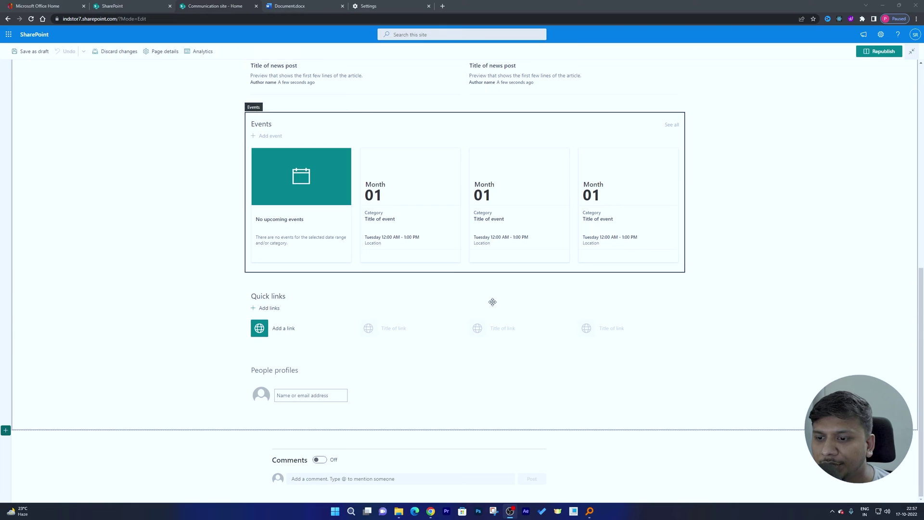
pyautogui.scroll(8, 473, 280)
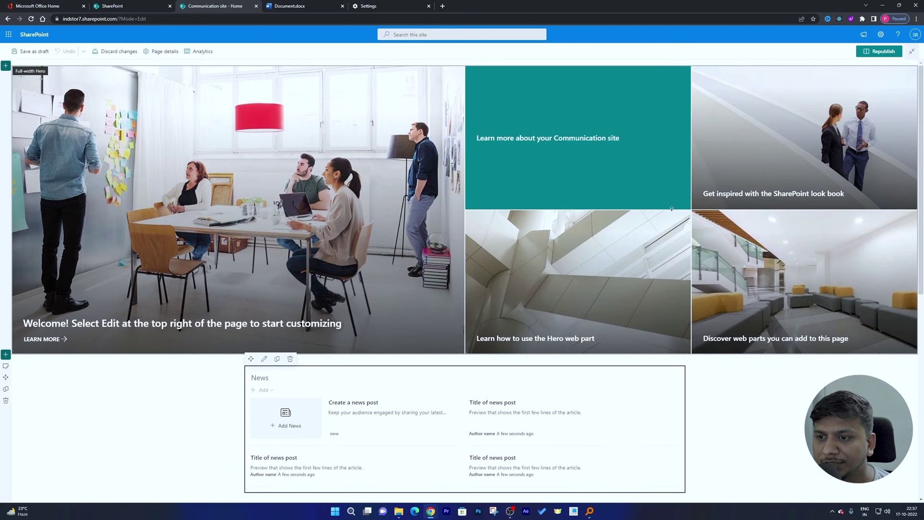
pyautogui.scroll(-6, 361, 232)
pyautogui.scroll(5, 382, 431)
pyautogui.scroll(-2, 768, 406)
pyautogui.scroll(-1, 769, 259)
pyautogui.scroll(1, 409, 314)
pyautogui.scroll(-3, 409, 313)
pyautogui.click(450, 260)
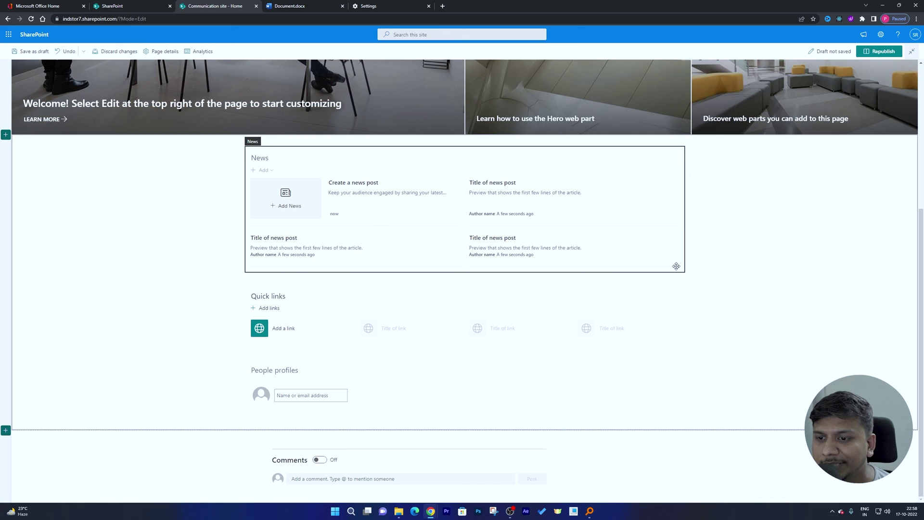
# - Add an Image web part between News and Quick links
pyautogui.click(465, 280)
pyautogui.scroll(-1, 542, 315)
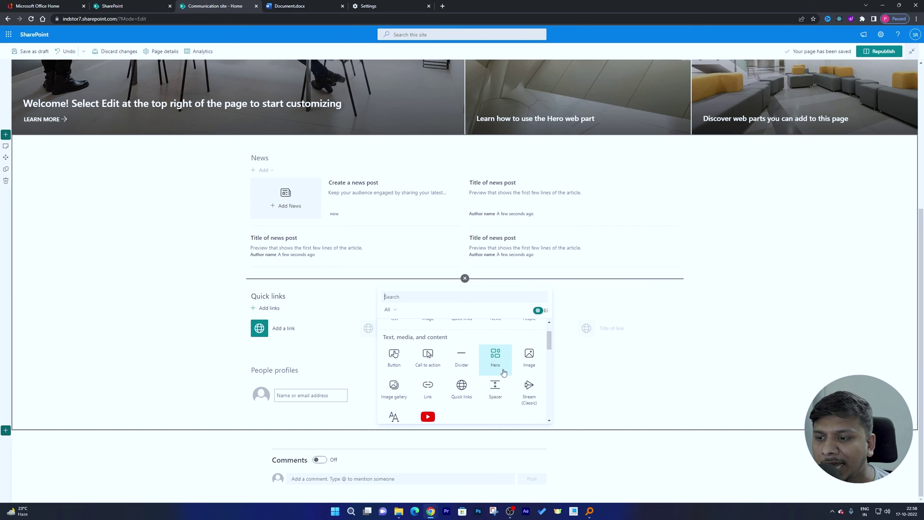
pyautogui.click(794, 312)
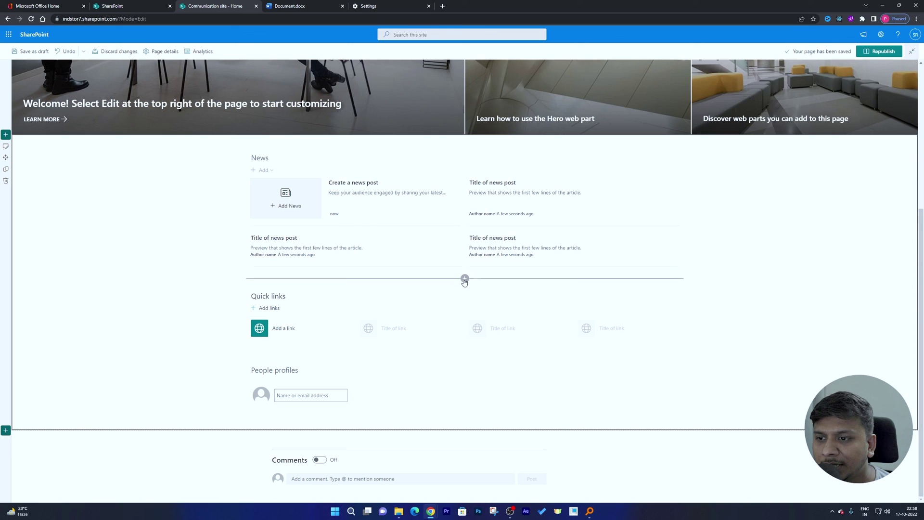
pyautogui.click(464, 279)
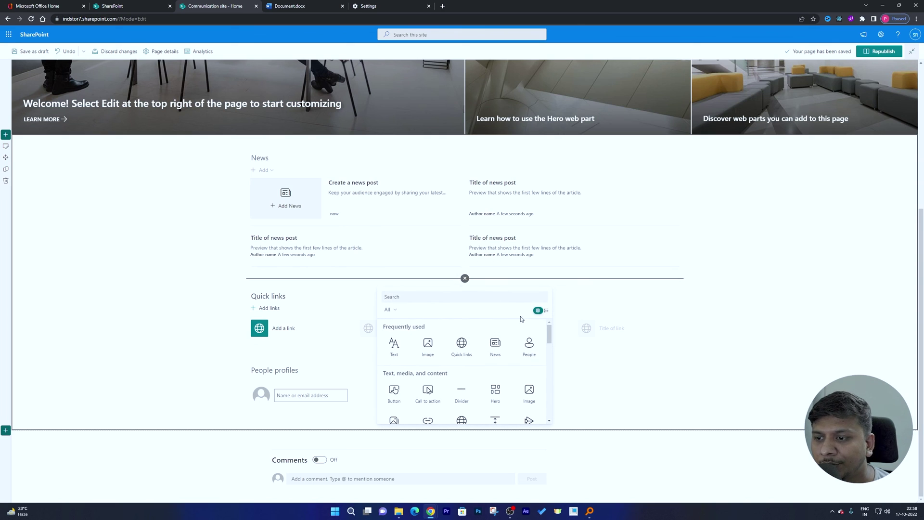
pyautogui.scroll(-2, 522, 361)
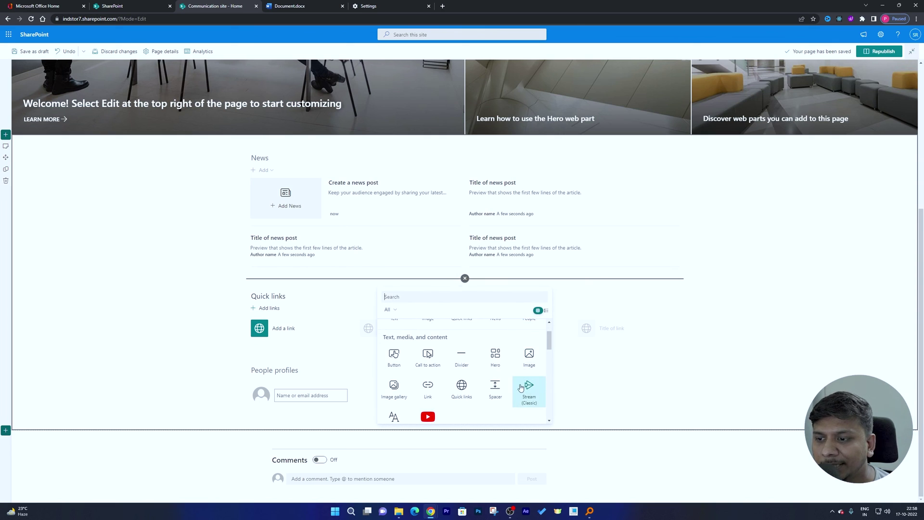
pyautogui.scroll(-2, 471, 367)
pyautogui.scroll(2, 470, 358)
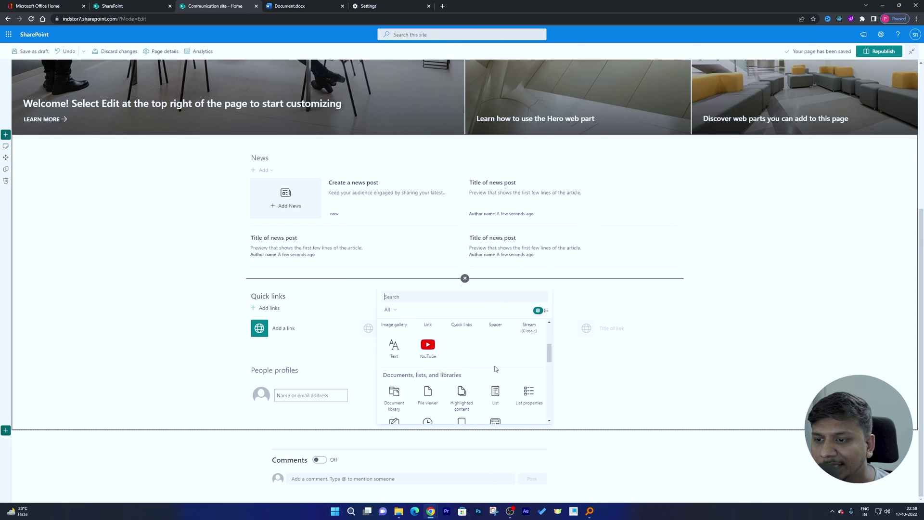
pyautogui.scroll(3, 461, 350)
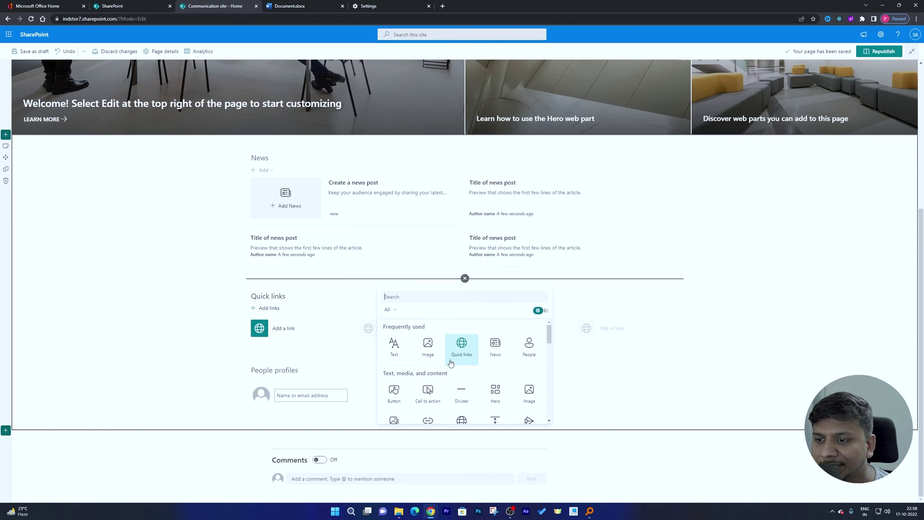
pyautogui.click(429, 346)
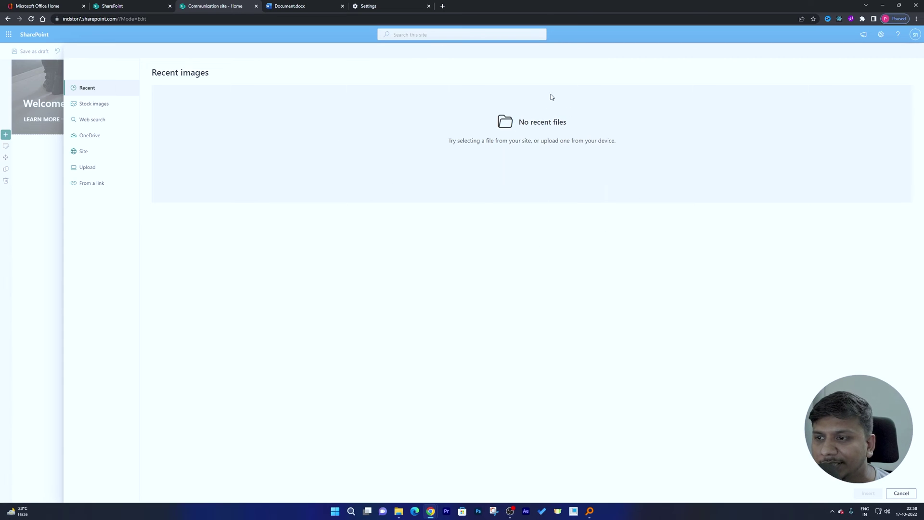
# - Upload the 'Enable 5G Settings for Android' image from the computer into the Image web part
pyautogui.click(399, 511)
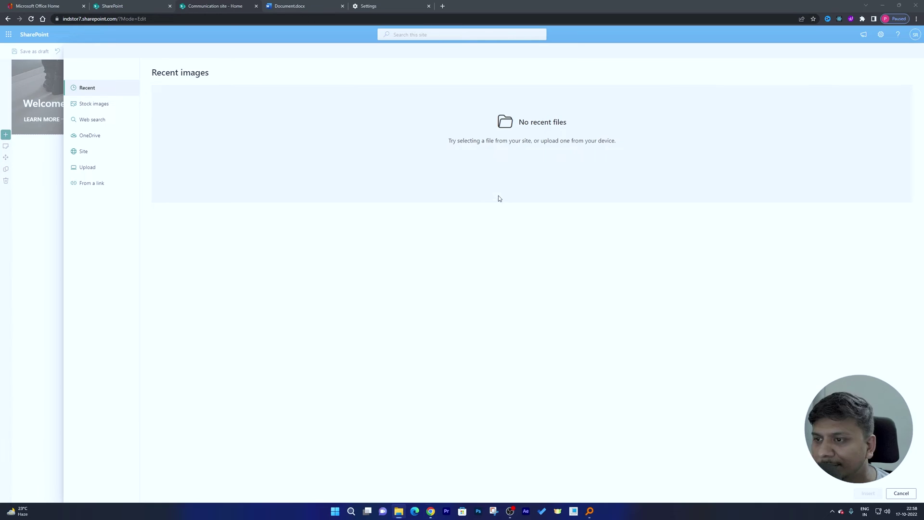
pyautogui.moveTo(499, 198); pyautogui.dragTo(520, 204)
pyautogui.click(237, 3)
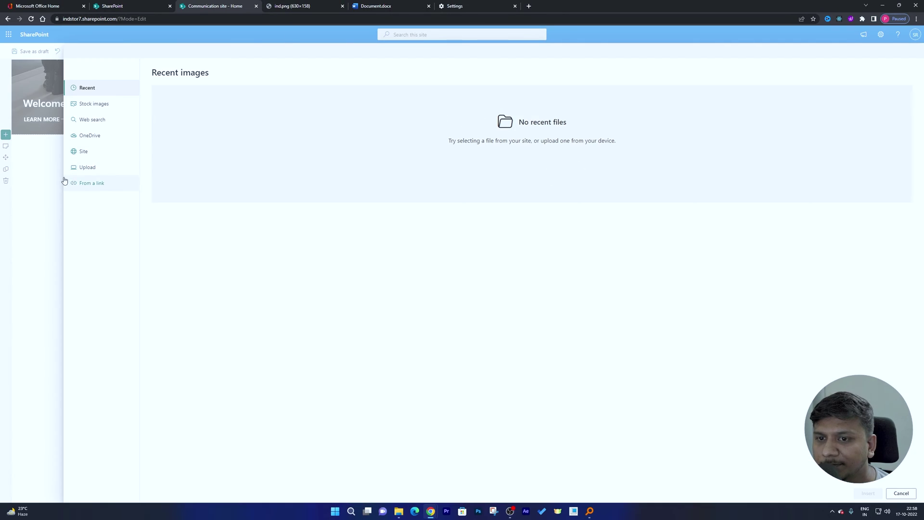
pyautogui.click(89, 168)
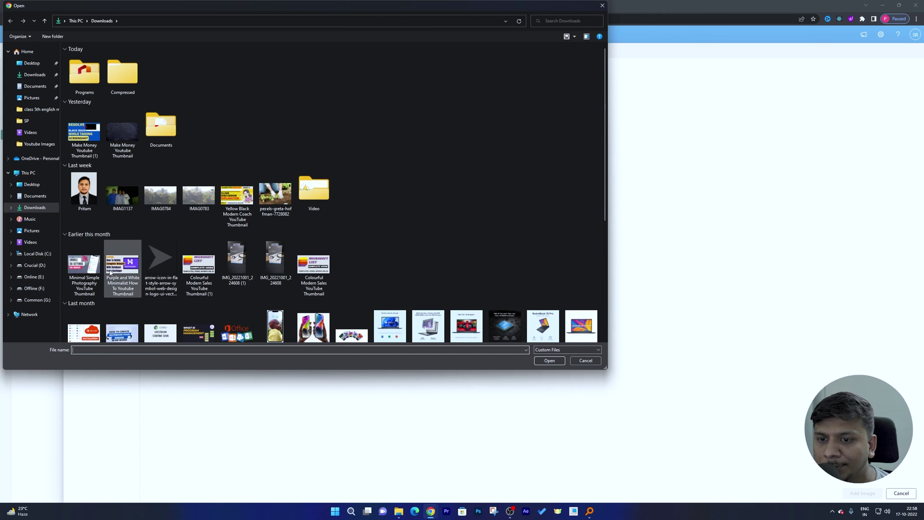
pyautogui.click(85, 265)
pyautogui.click(549, 361)
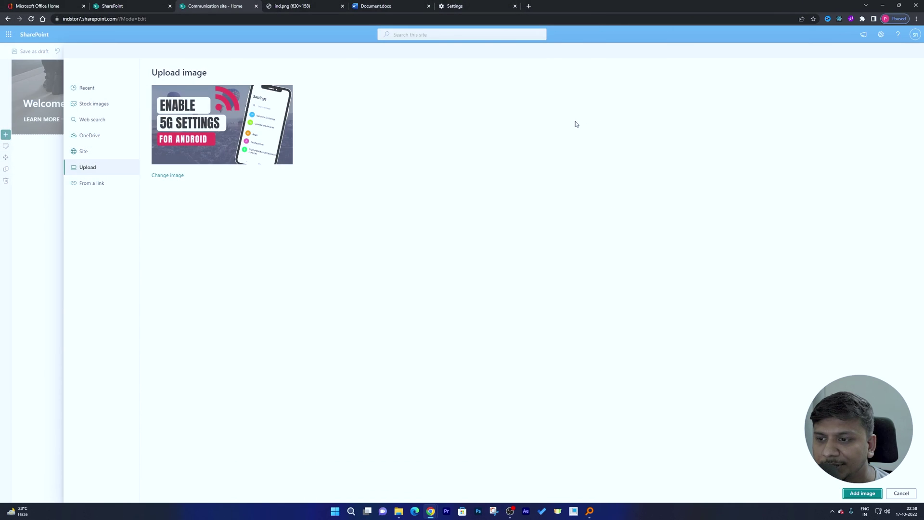
pyautogui.click(863, 494)
pyautogui.scroll(-3, 757, 275)
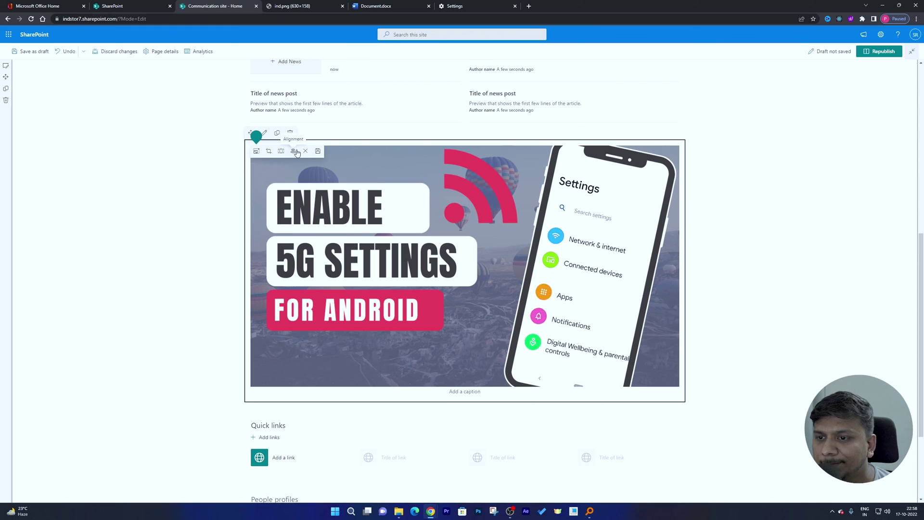
# - Try realigning and shrinking the 5G image, then undo the resize to keep it full width
pyautogui.click(297, 153)
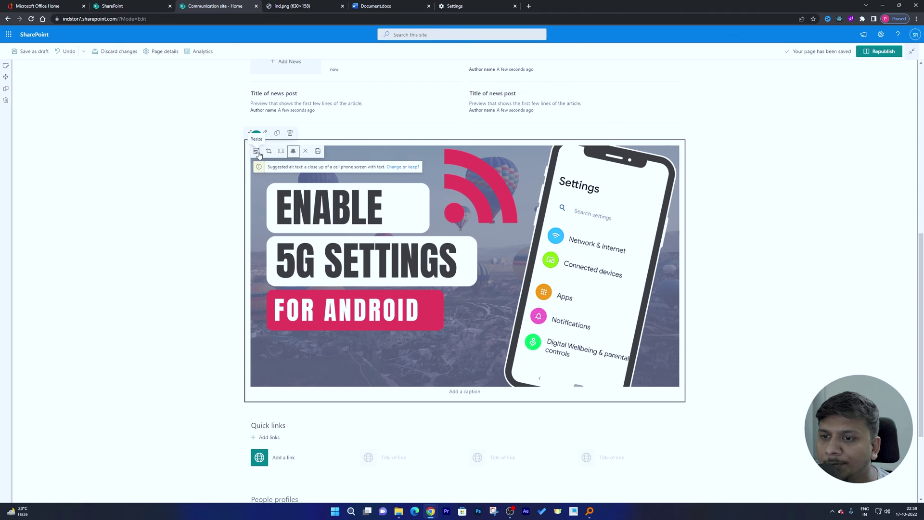
pyautogui.click(257, 152)
pyautogui.moveTo(679, 145); pyautogui.dragTo(600, 191)
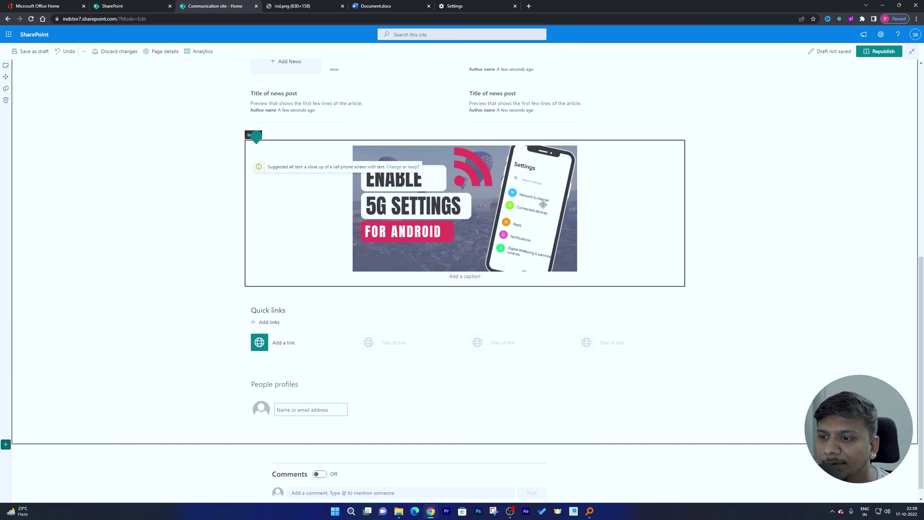
pyautogui.hotkey('ctrl', 'z')
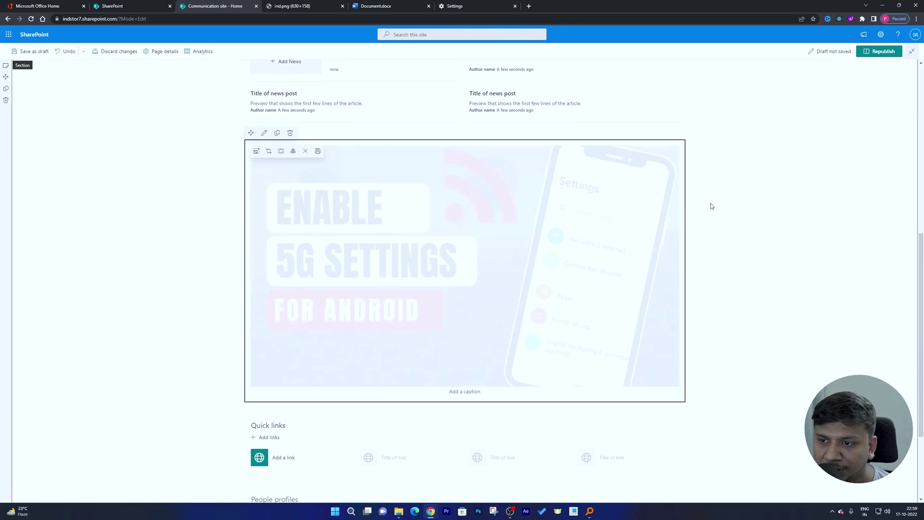
pyautogui.scroll(-3, 639, 235)
pyautogui.scroll(10, 639, 234)
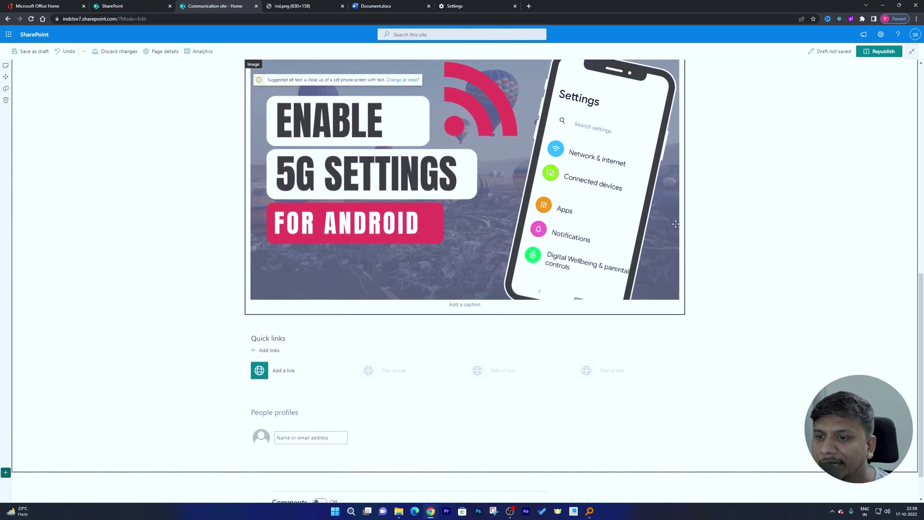
pyautogui.scroll(-15, 449, 179)
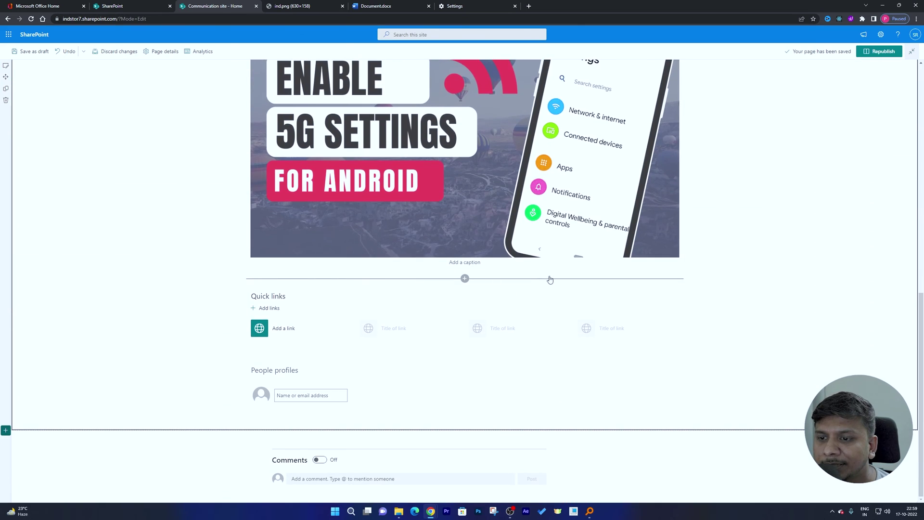
# - Insert a Spacer web part between the 5G image and Quick links, then reopen the web part list below it
pyautogui.click(466, 278)
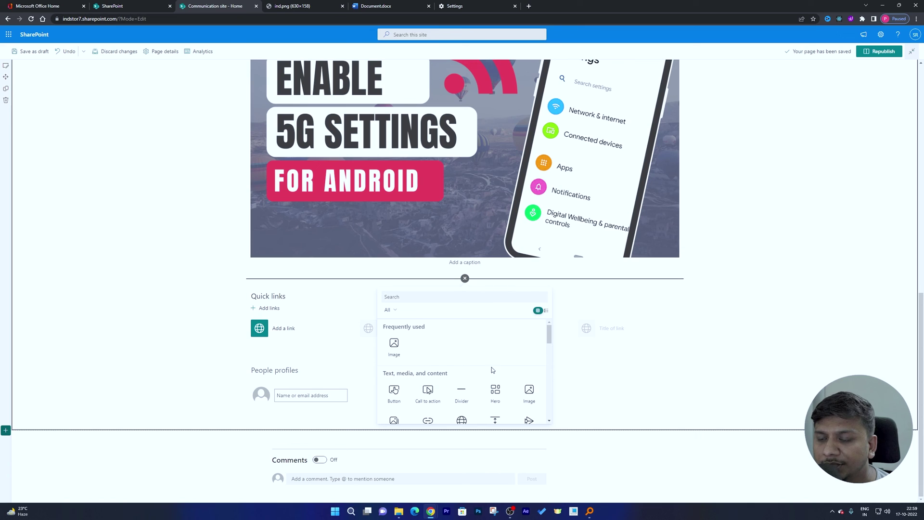
pyautogui.scroll(-3, 519, 354)
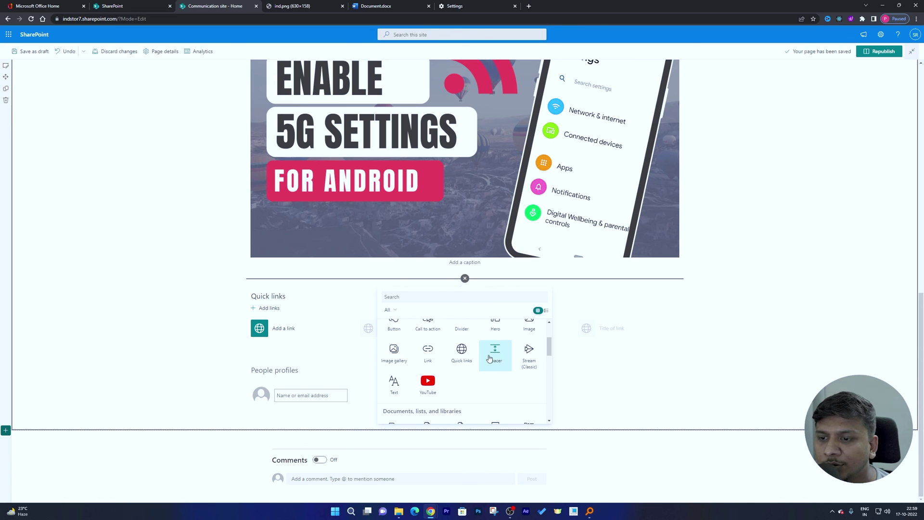
pyautogui.click(491, 355)
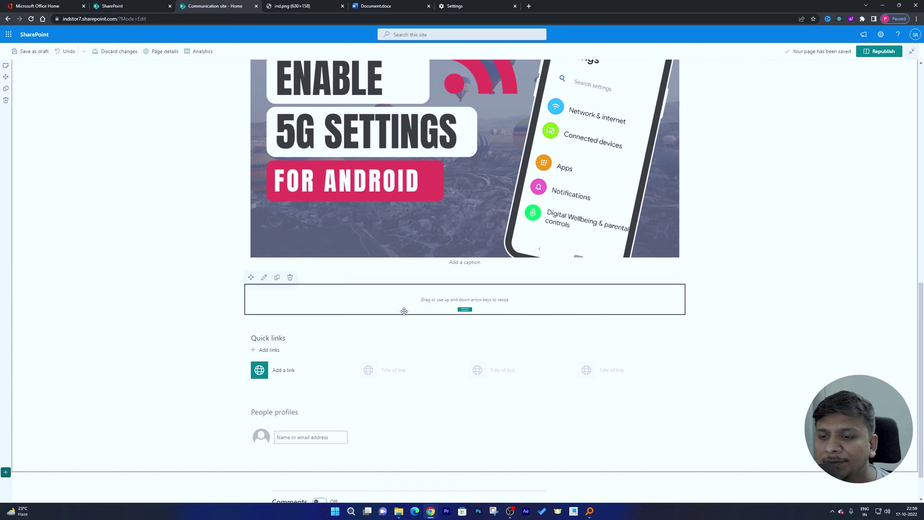
pyautogui.click(465, 319)
pyautogui.click(814, 315)
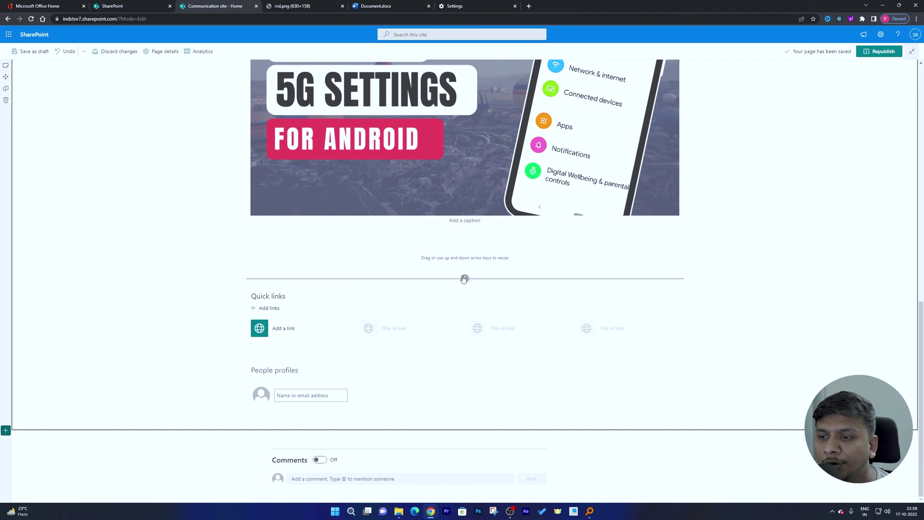
pyautogui.click(465, 279)
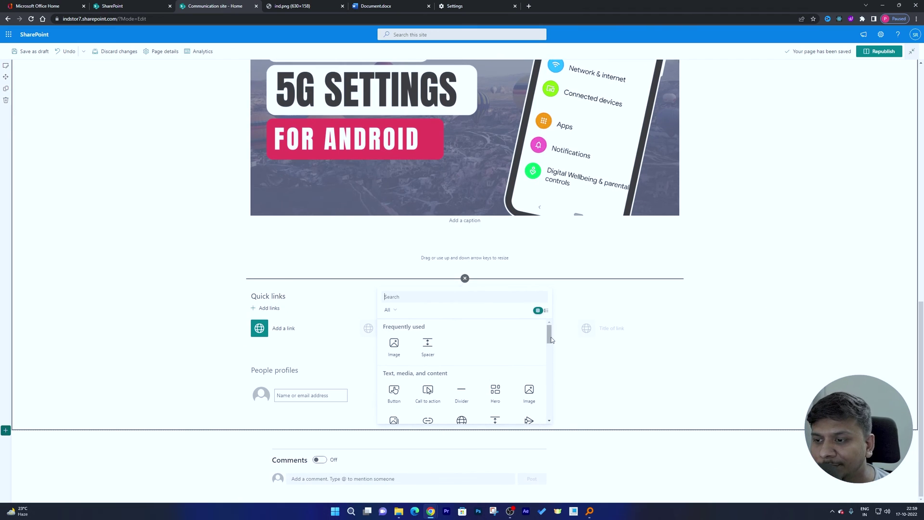
# - Add a Document library web part showing the Documents library with the Share folder
pyautogui.moveTo(551, 340)
pyautogui.mouseDown()
pyautogui.moveTo(543, 366)
pyautogui.moveTo(548, 352)
pyautogui.mouseUp()
pyautogui.click(736, 242)
pyautogui.scroll(7, 734, 241)
pyautogui.scroll(-7, 730, 245)
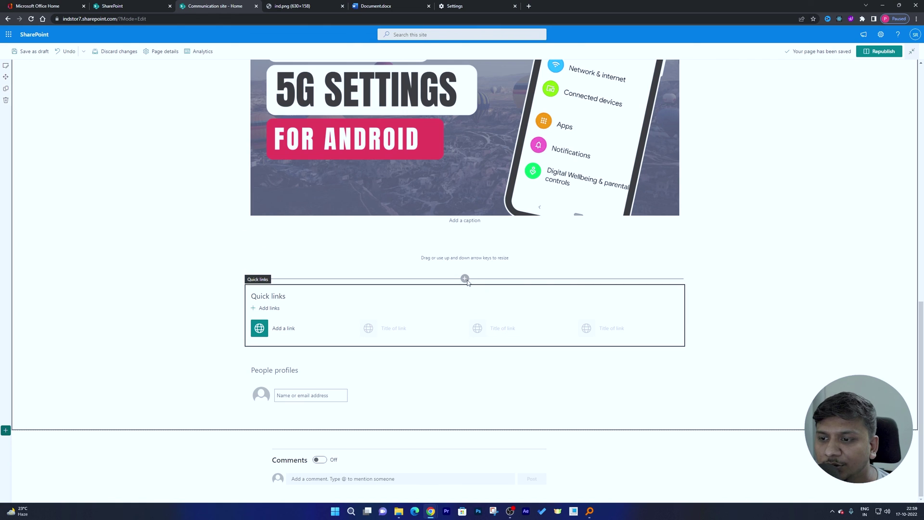
pyautogui.click(465, 279)
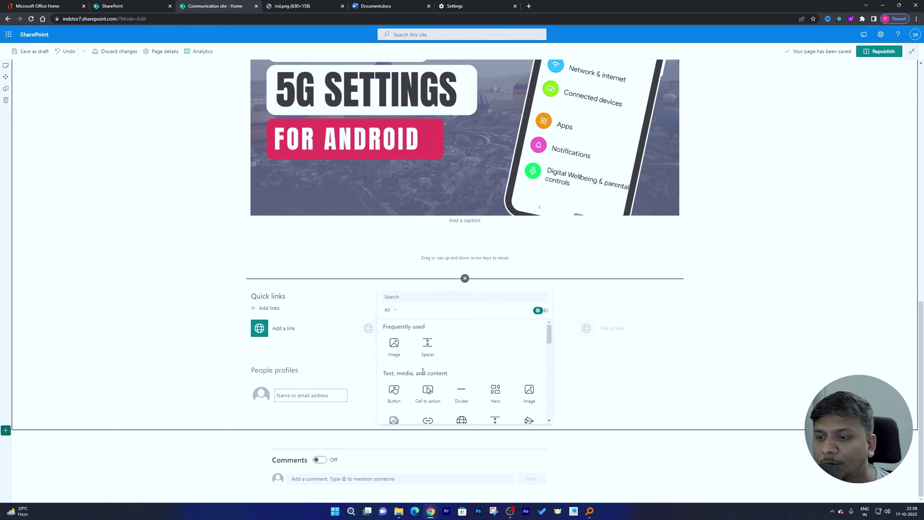
pyautogui.scroll(-3, 405, 356)
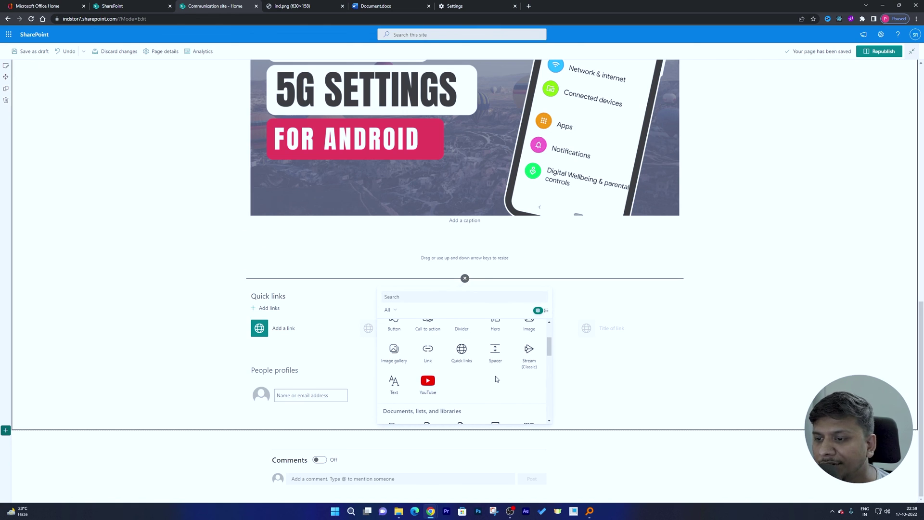
pyautogui.scroll(-2, 495, 379)
pyautogui.click(394, 360)
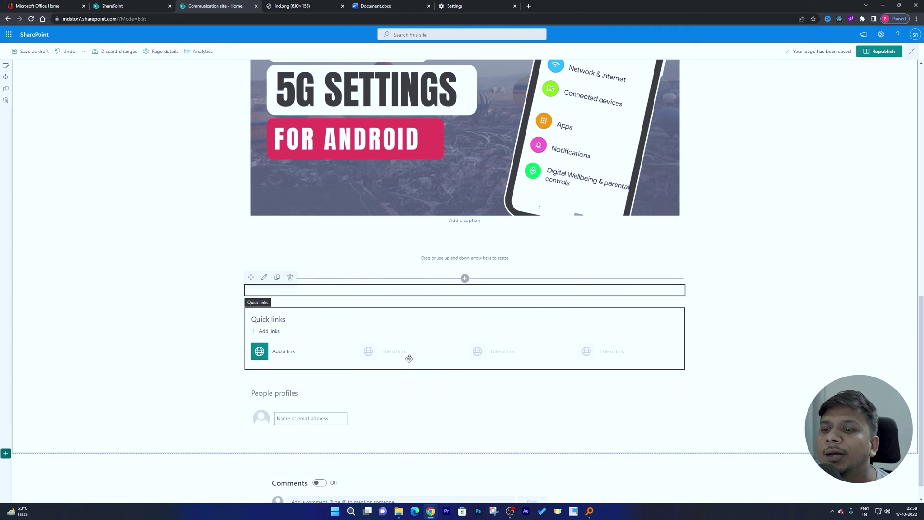
pyautogui.scroll(-4, 766, 289)
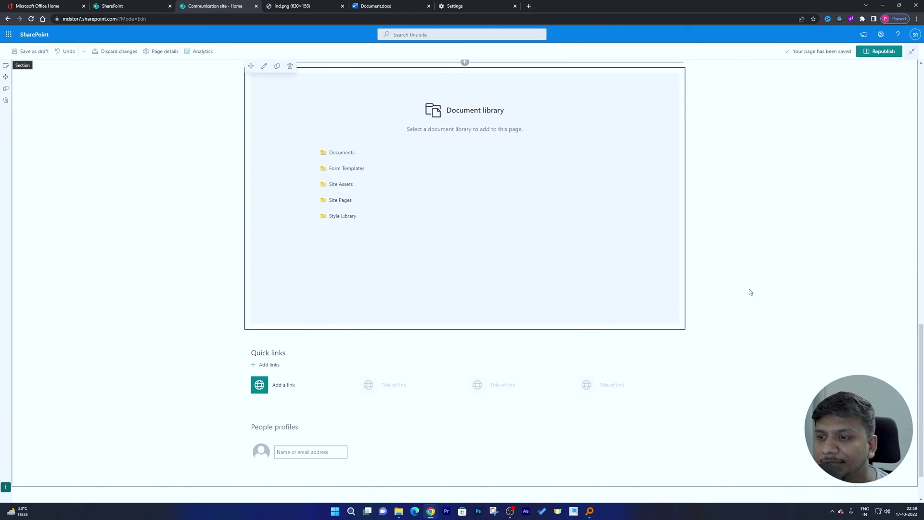
pyautogui.click(342, 152)
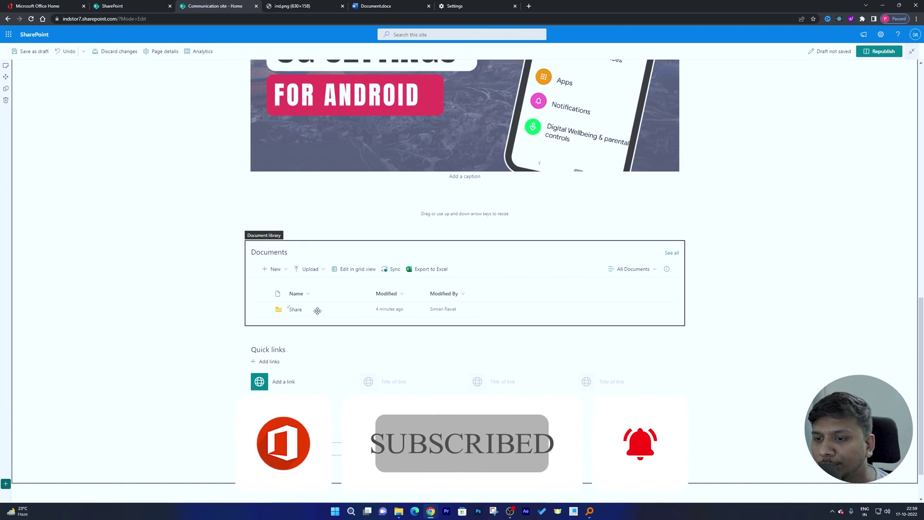
pyautogui.scroll(6, 768, 225)
pyautogui.scroll(4, 768, 228)
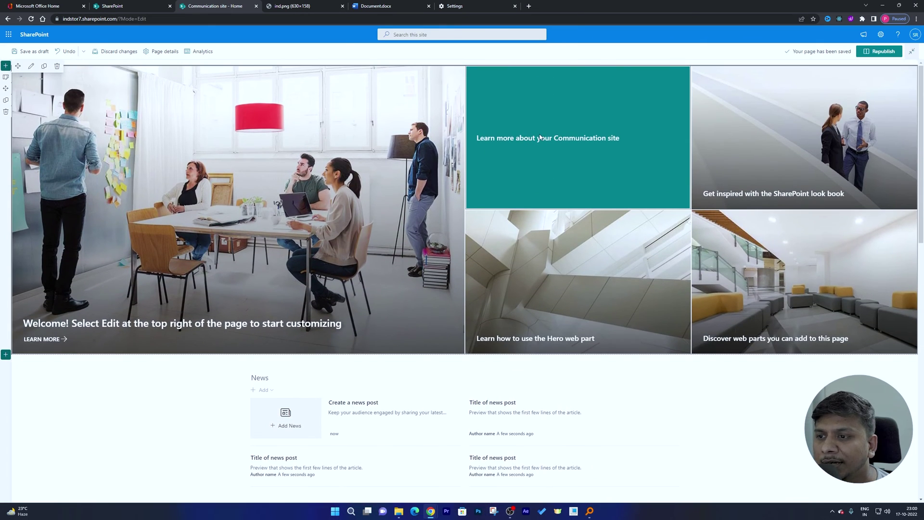
# - Select the hero web part and scroll through the page's sections
pyautogui.click(357, 124)
pyautogui.scroll(-10, 528, 197)
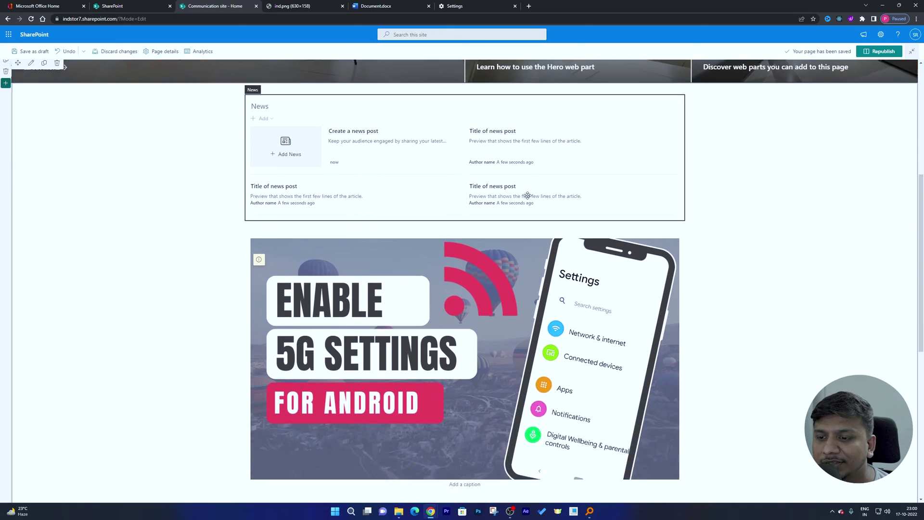
pyautogui.scroll(-2, 794, 206)
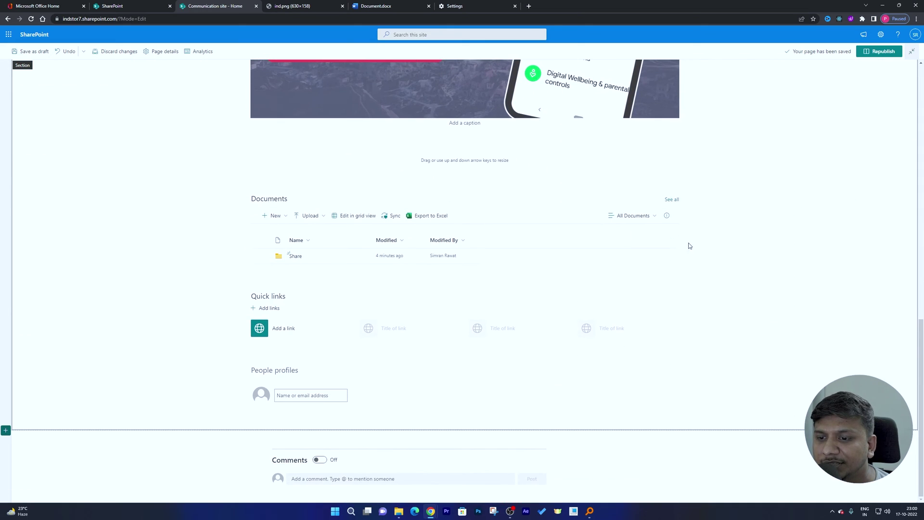
pyautogui.scroll(5, 764, 246)
pyautogui.scroll(8, 765, 246)
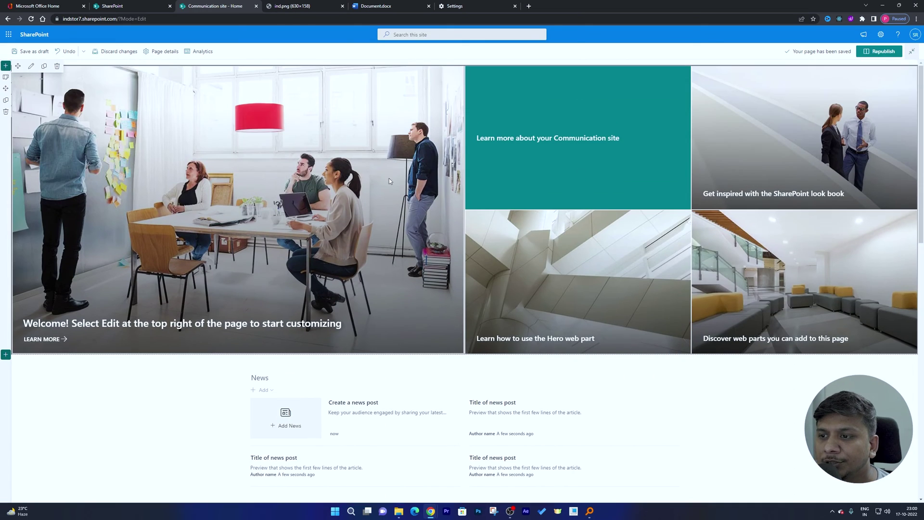
pyautogui.moveTo(399, 323)
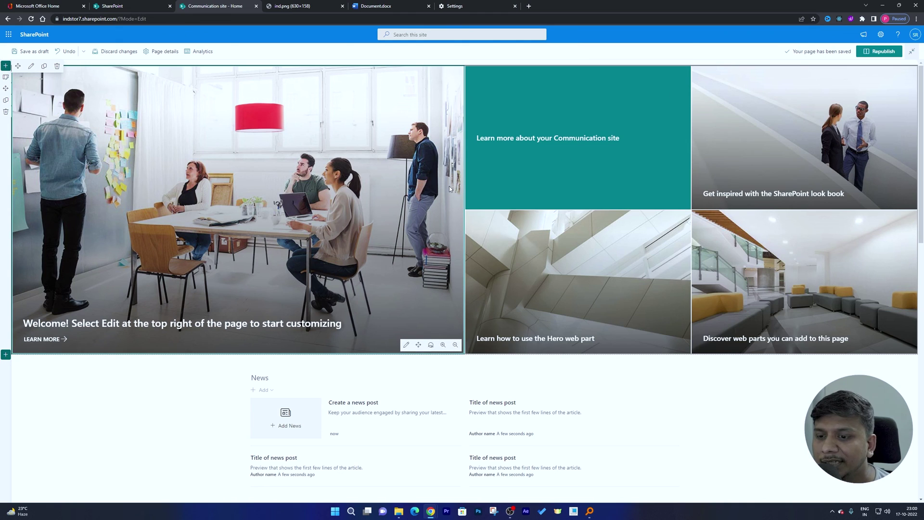
pyautogui.scroll(-4, 449, 186)
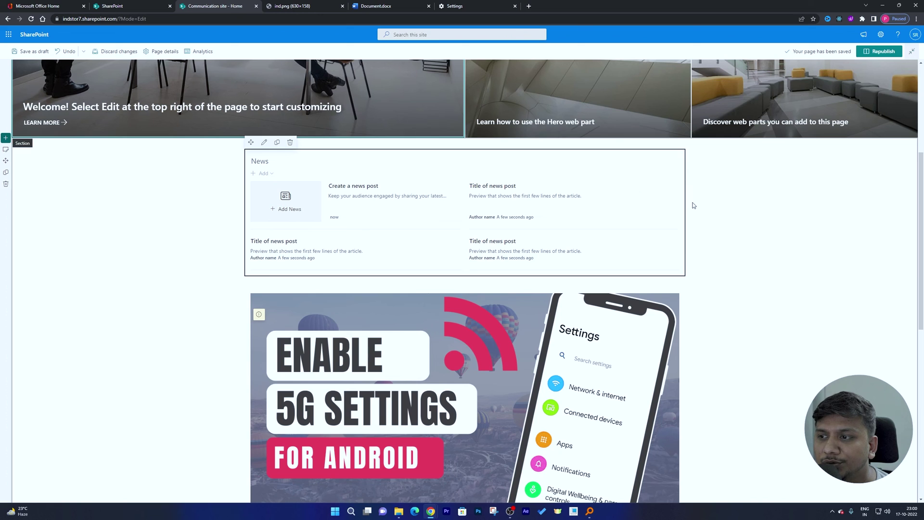
pyautogui.scroll(4, 529, 197)
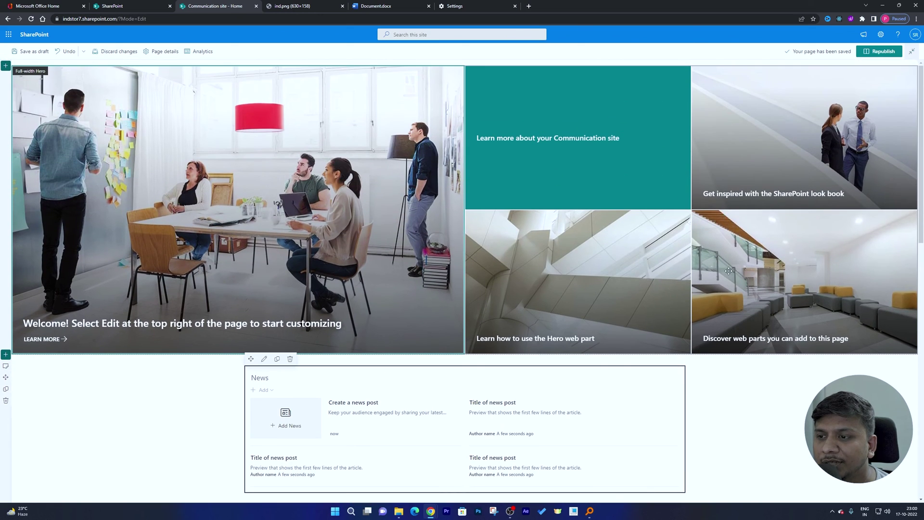
pyautogui.scroll(-10, 236, 227)
pyautogui.scroll(-2, 462, 126)
# - Select the Quick links web part and open its settings pane
pyautogui.click(593, 265)
pyautogui.scroll(-1, 357, 327)
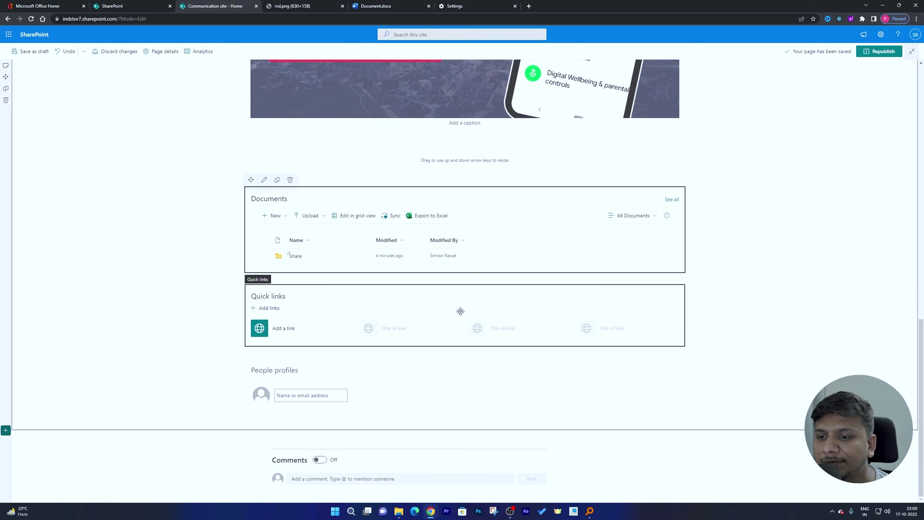
pyautogui.click(446, 308)
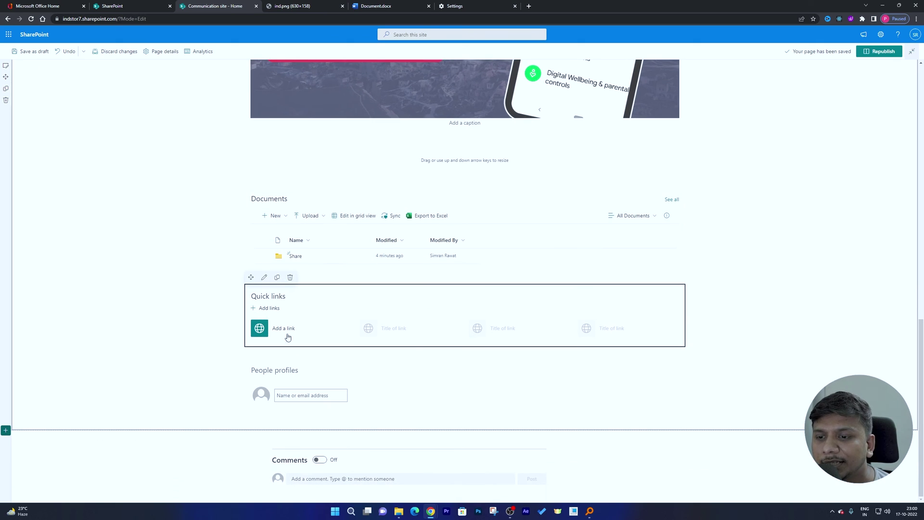
pyautogui.click(264, 279)
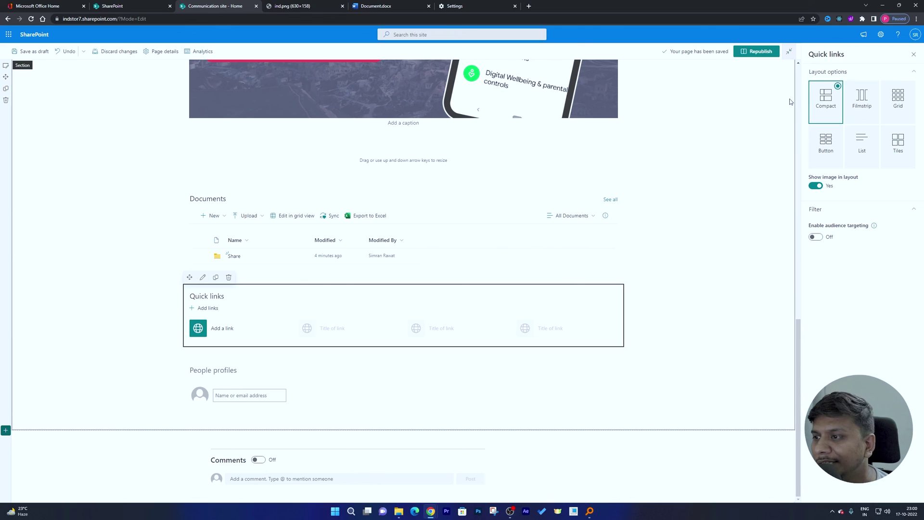
# - Try the Filmstrip, Grid and Button layouts for Quick links, settling on Grid
pyautogui.click(855, 117)
pyautogui.click(898, 100)
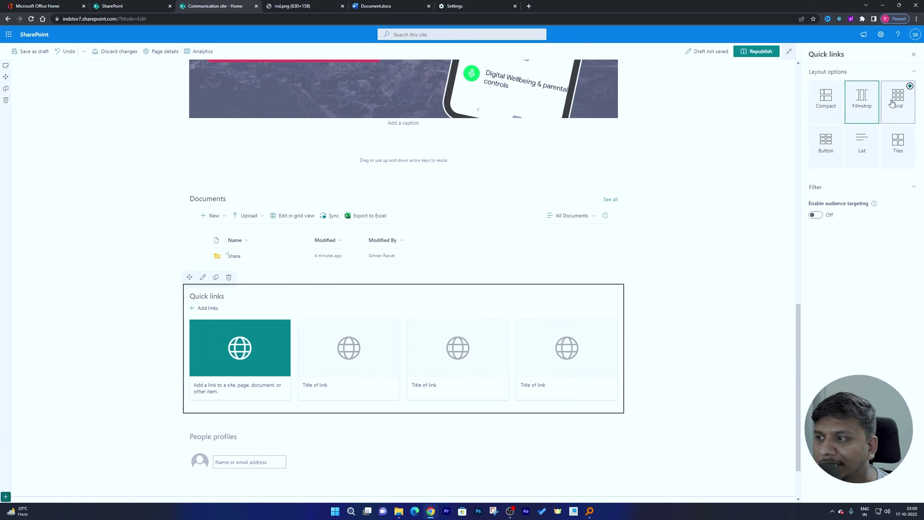
pyautogui.click(836, 149)
pyautogui.click(895, 102)
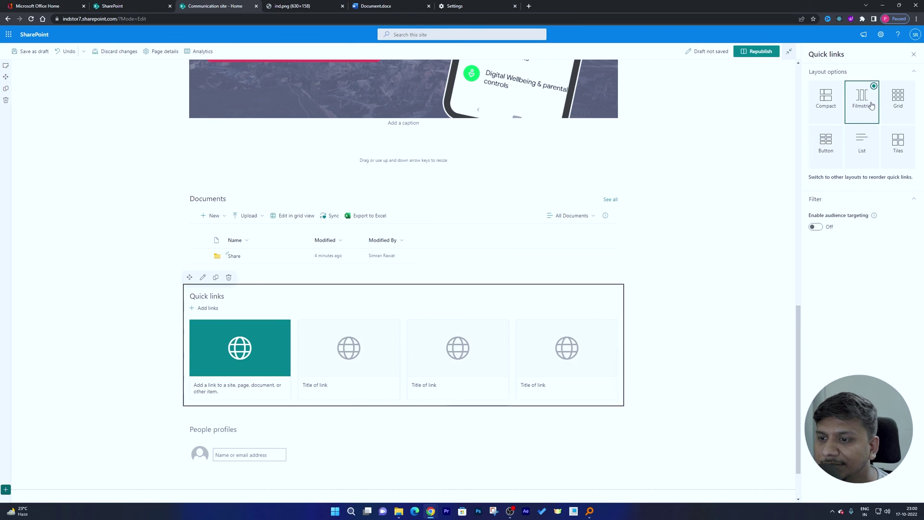
# - Add a Quick links link to the recent Home page
pyautogui.click(264, 341)
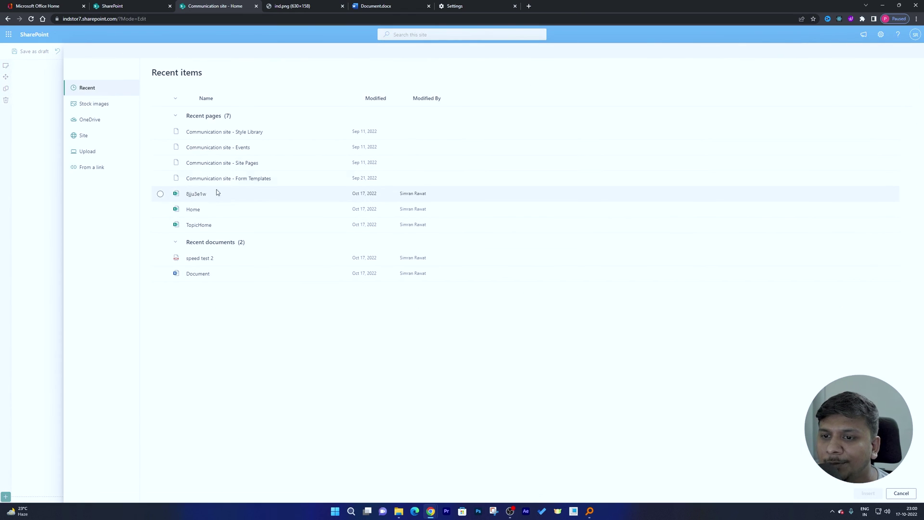
pyautogui.click(199, 211)
pyautogui.click(868, 493)
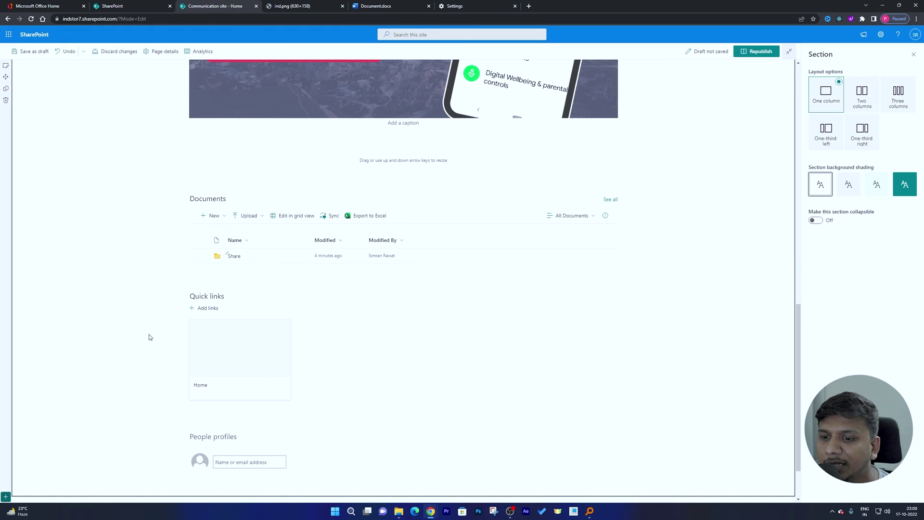
# - Switch the section with Documents, Quick links and People profiles to a Two columns layout
pyautogui.scroll(15, 672, 274)
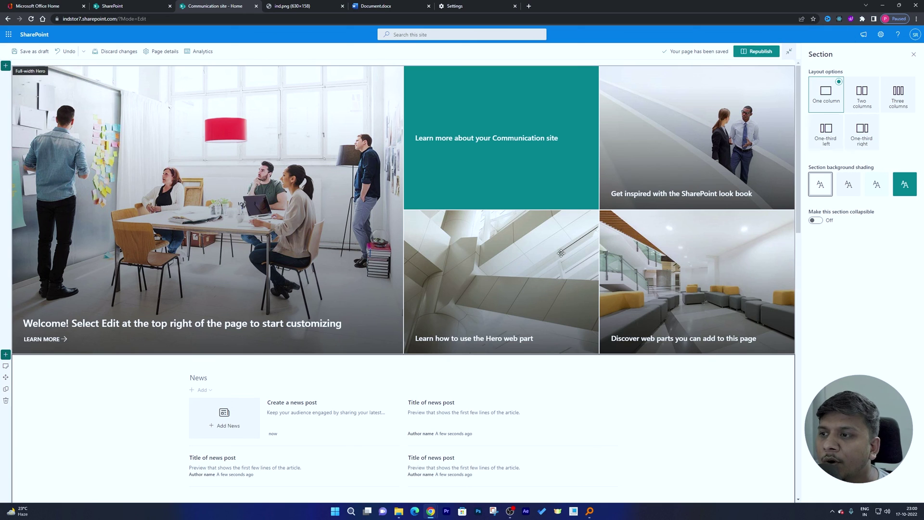
pyautogui.scroll(-15, 437, 236)
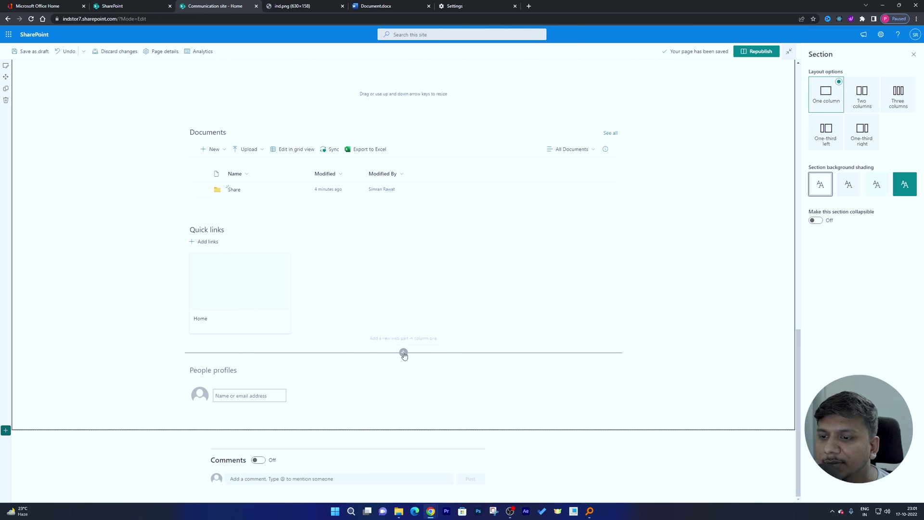
pyautogui.click(403, 353)
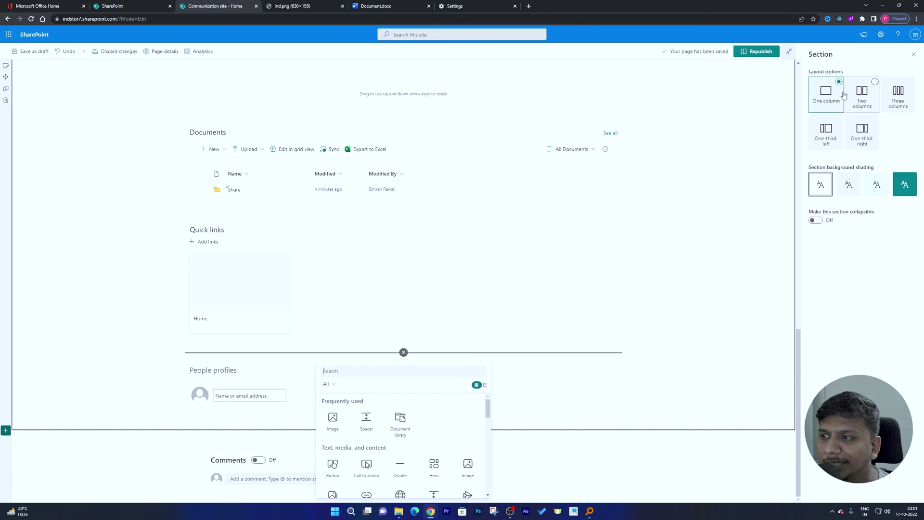
pyautogui.click(874, 92)
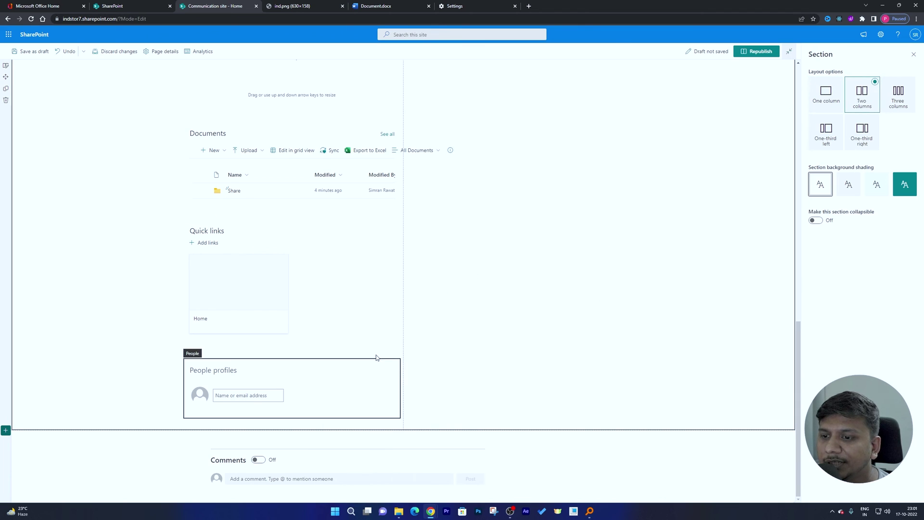
# - Move the 5G image web part into the right column beside News
pyautogui.scroll(10, 498, 283)
pyautogui.scroll(-2, 452, 200)
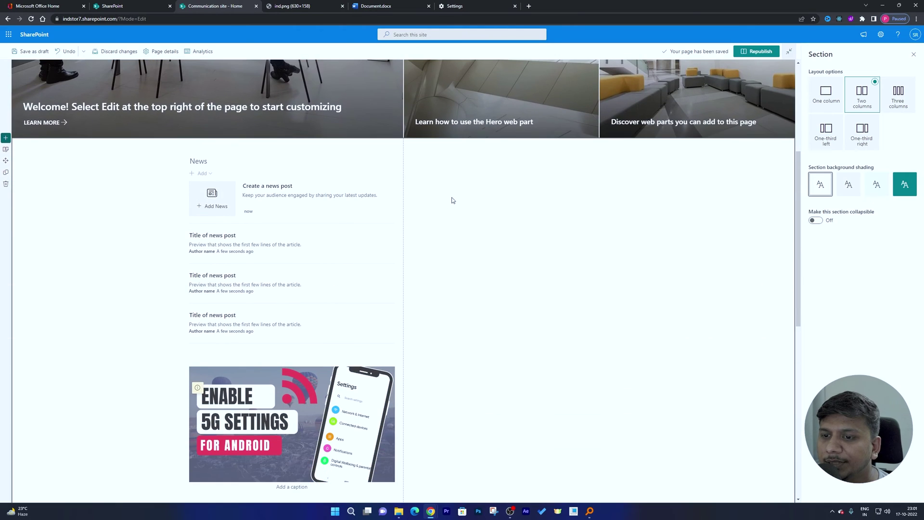
pyautogui.scroll(-8, 363, 267)
pyautogui.scroll(10, 337, 269)
pyautogui.scroll(-2, 349, 202)
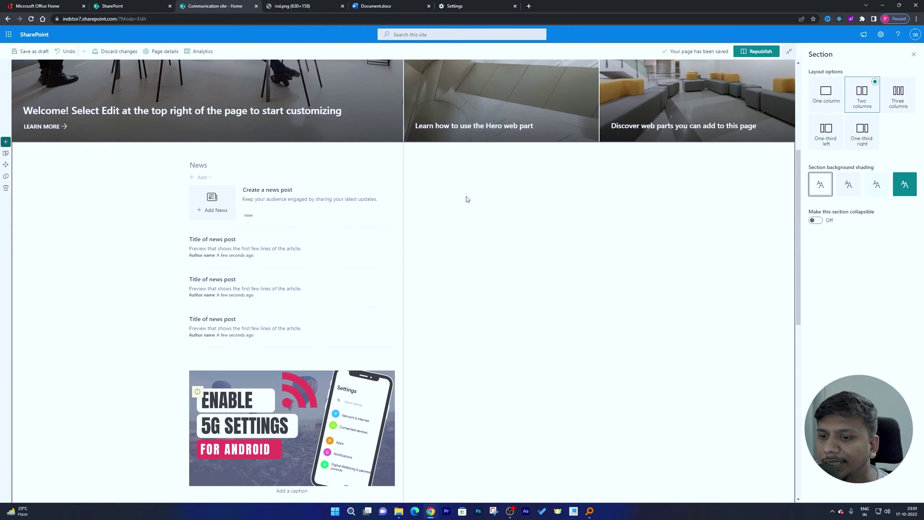
pyautogui.click(233, 367)
pyautogui.moveTo(191, 359); pyautogui.dragTo(513, 192)
# - Move the Documents library web part into the right column below the image
pyautogui.scroll(-3, 255, 309)
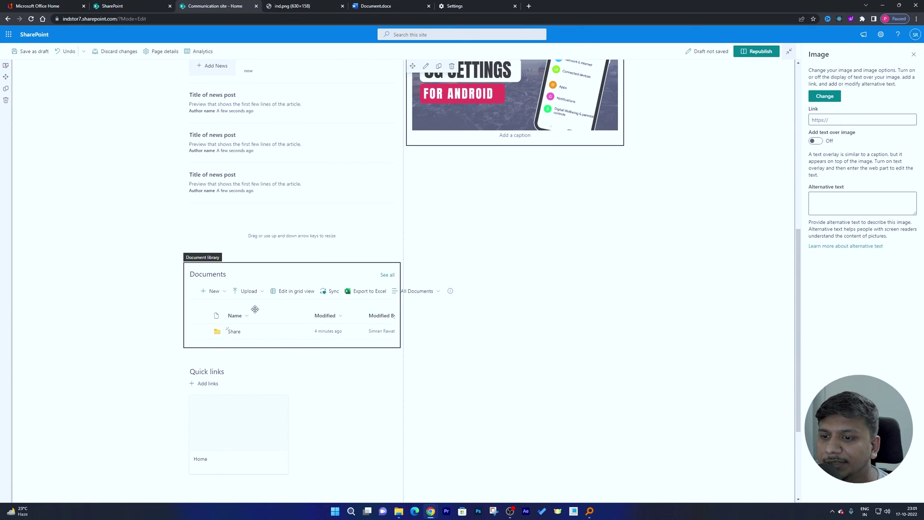
pyautogui.moveTo(254, 309); pyautogui.dragTo(484, 298)
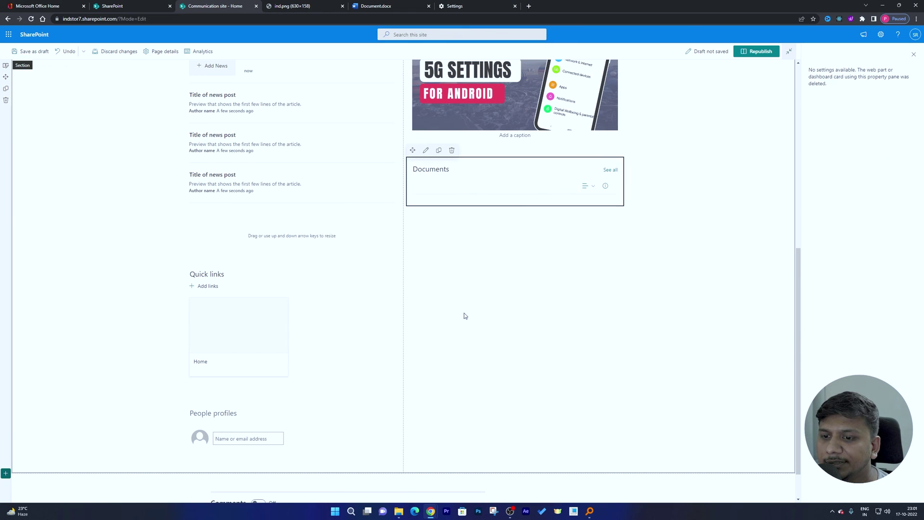
pyautogui.click(484, 299)
pyautogui.scroll(6, 632, 249)
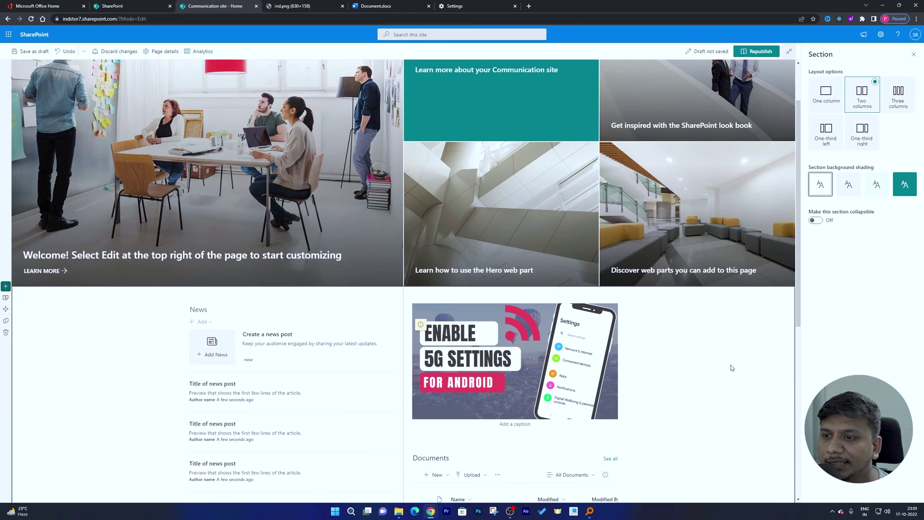
pyautogui.scroll(2, 732, 371)
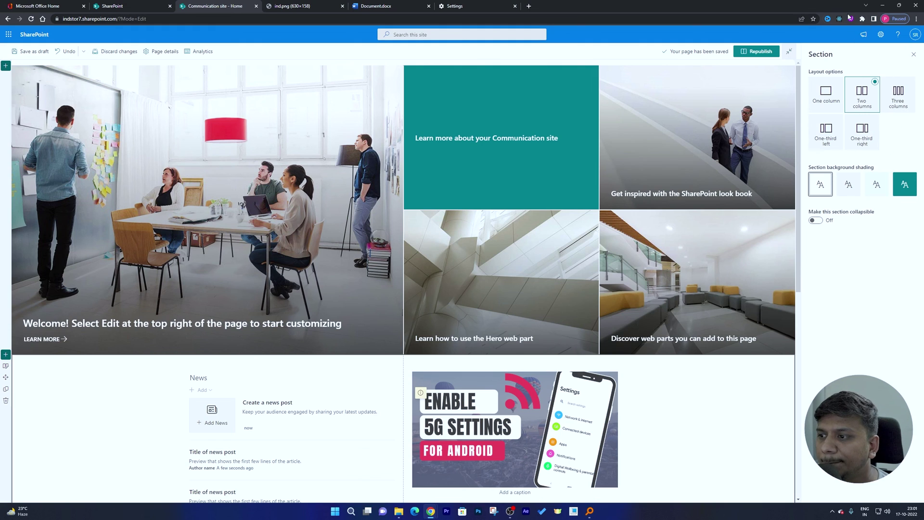
pyautogui.click(815, 220)
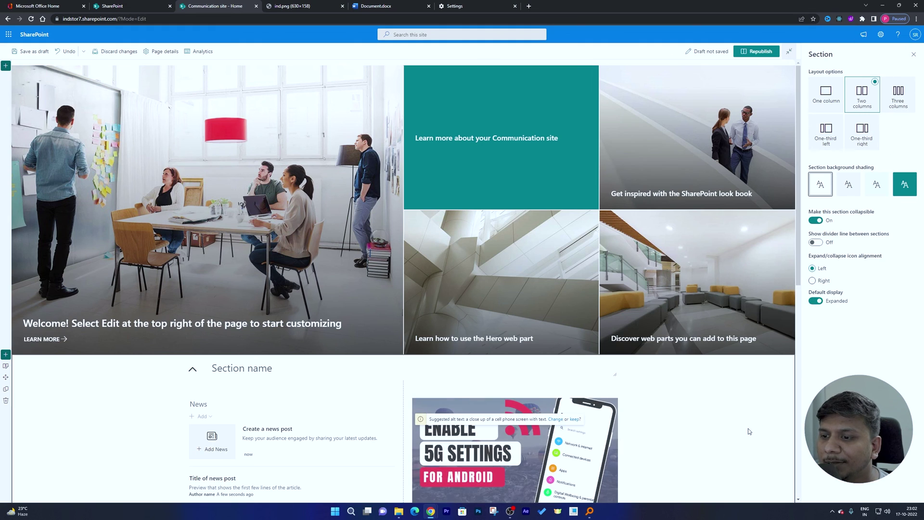
pyautogui.scroll(-2, 157, 293)
pyautogui.click(193, 262)
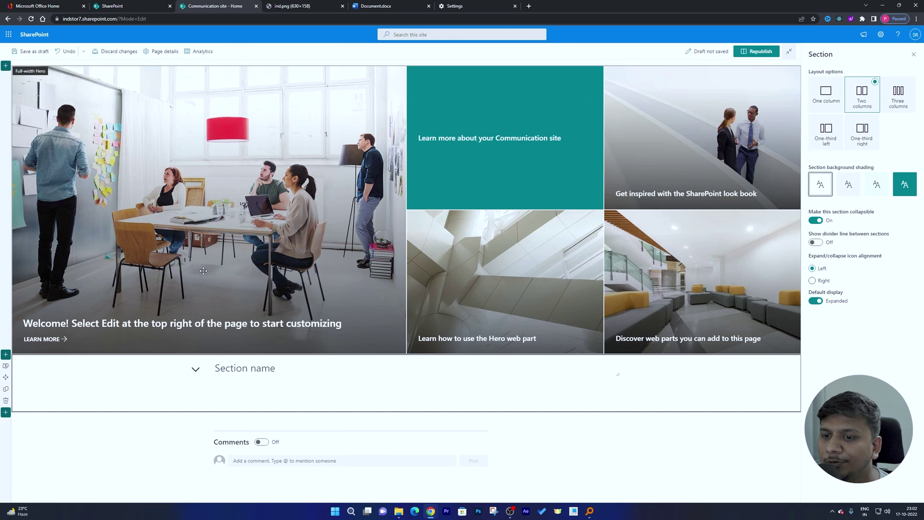
pyautogui.click(194, 369)
pyautogui.scroll(-1, 292, 357)
pyautogui.click(253, 296)
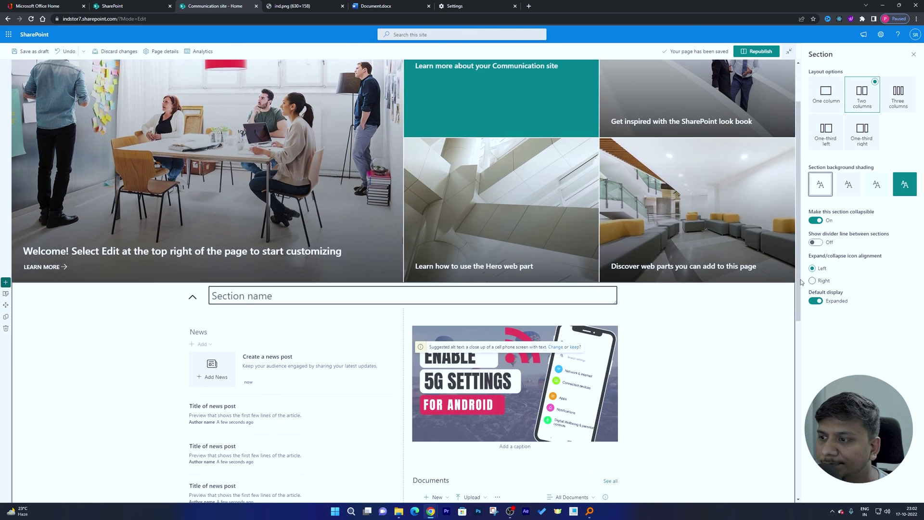
pyautogui.click(816, 221)
pyautogui.scroll(-7, 706, 316)
pyautogui.scroll(3, 464, 297)
pyautogui.scroll(1, 704, 219)
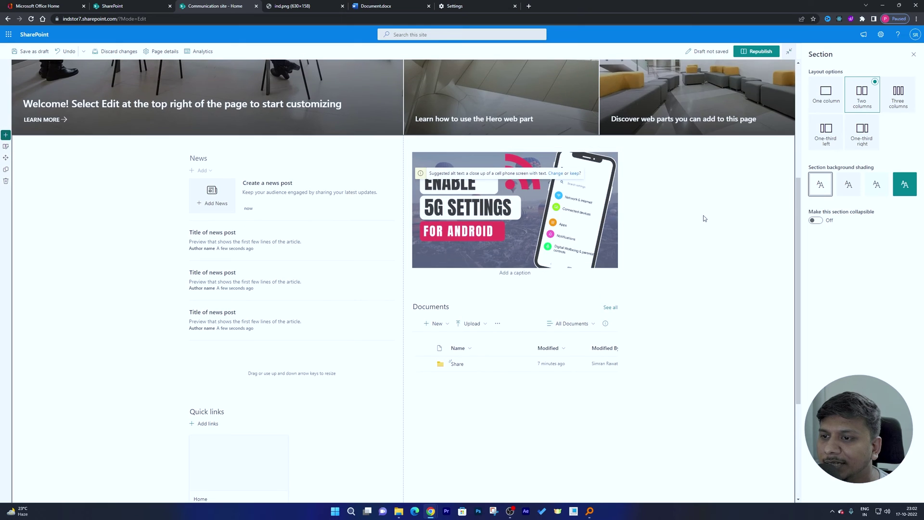
pyautogui.scroll(-4, 716, 209)
# - Republish the home page, reopen it for editing, and select the Hero web part
pyautogui.click(757, 51)
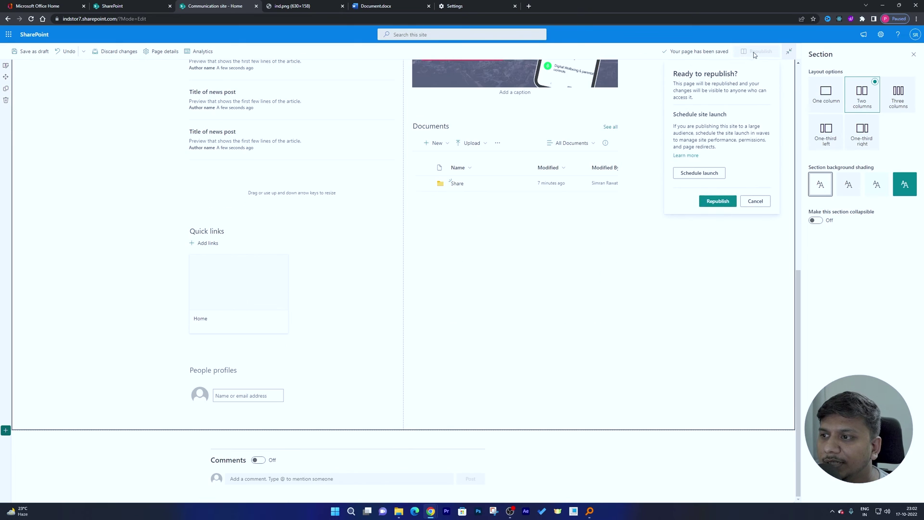
pyautogui.click(718, 202)
pyautogui.scroll(6, 583, 357)
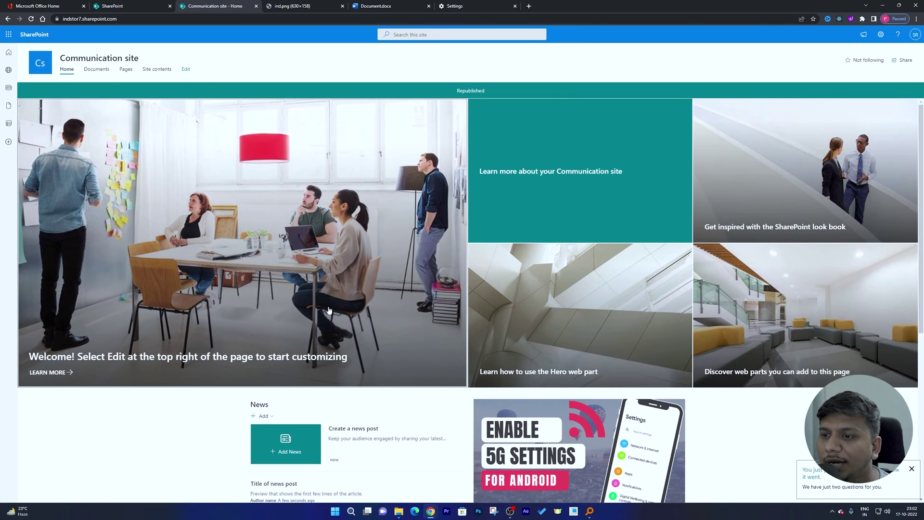
pyautogui.click(895, 90)
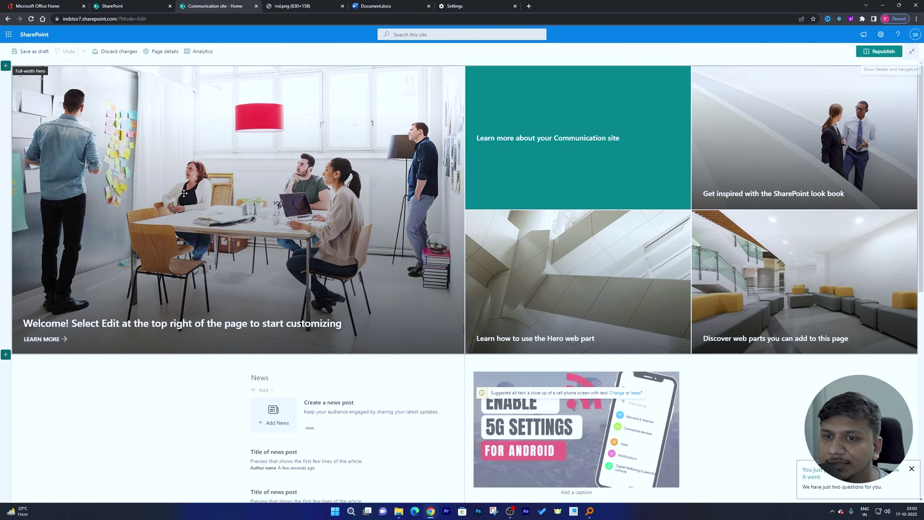
pyautogui.click(31, 65)
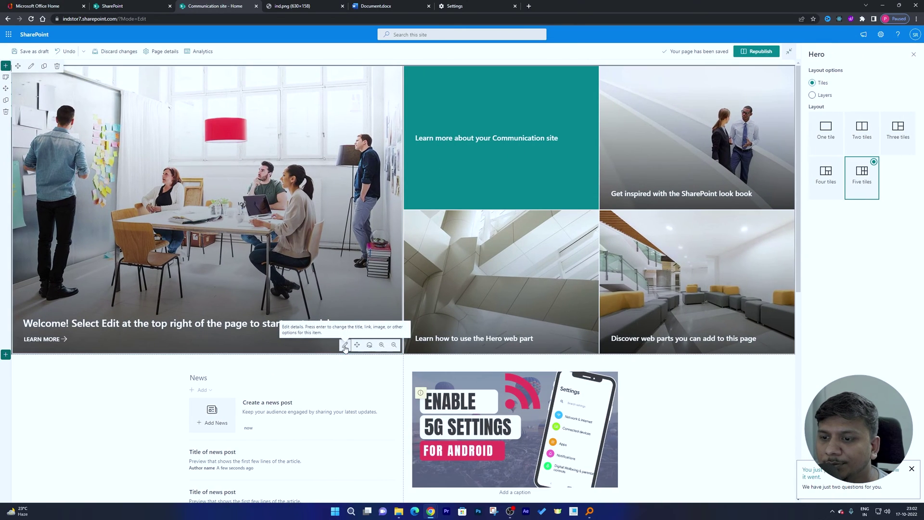
# - Replace the hero's large tile title with 'Welcome to XYZ Corporation'
pyautogui.click(345, 347)
pyautogui.moveTo(883, 148); pyautogui.dragTo(829, 129)
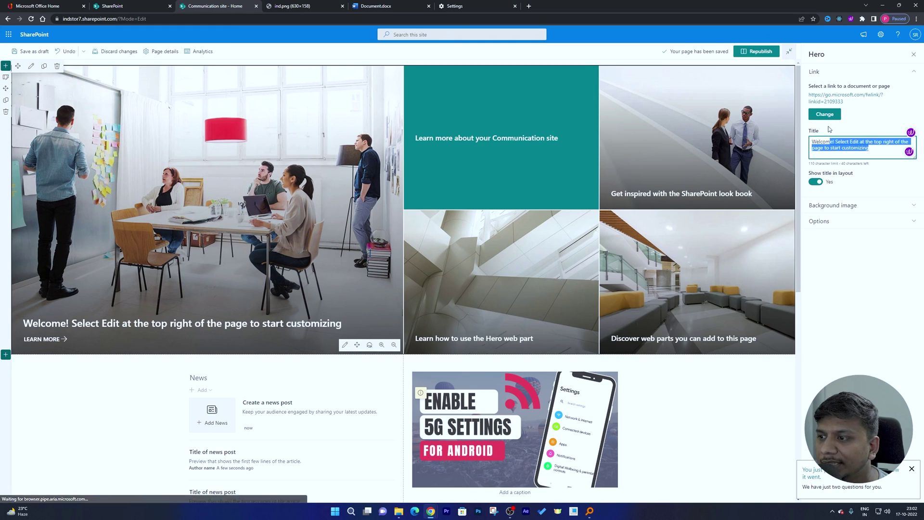
pyautogui.click(875, 206)
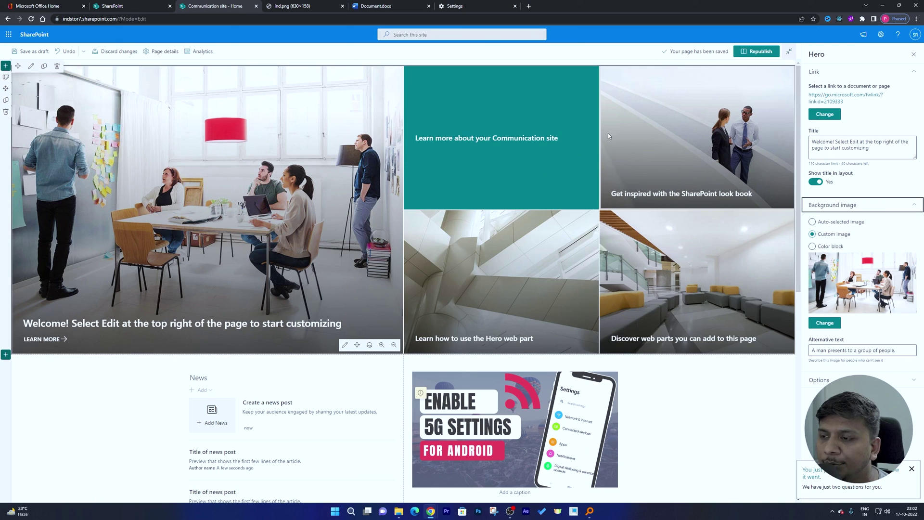
pyautogui.moveTo(870, 148); pyautogui.dragTo(825, 140)
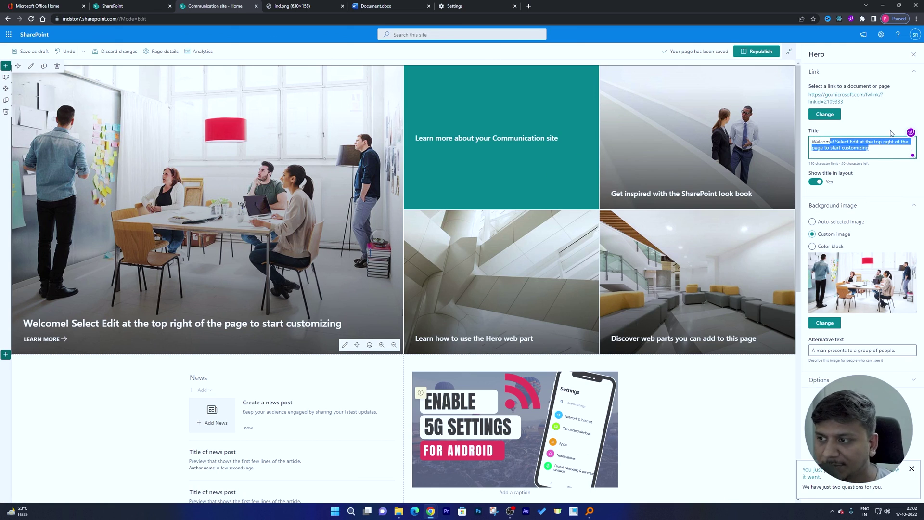
pyautogui.press('BackSpace')
pyautogui.press('BackSpace')
pyautogui.press('BackSpace')
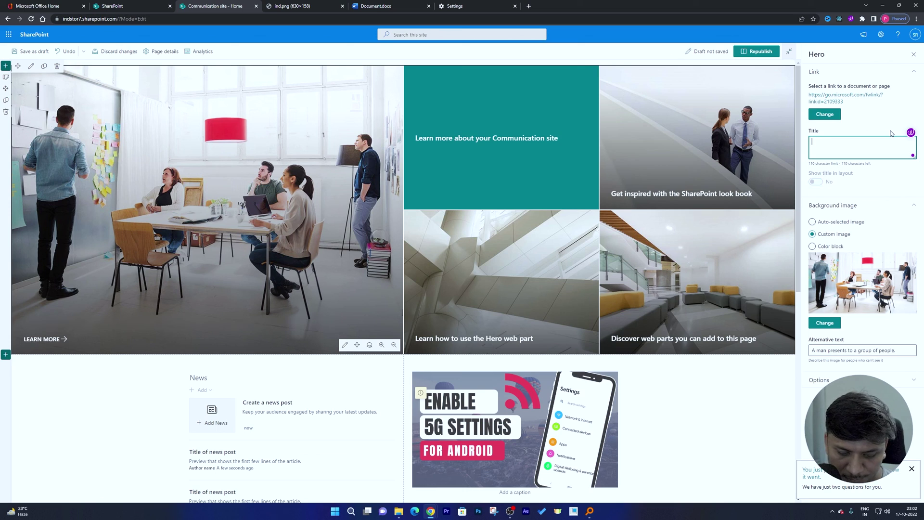
pyautogui.write('Welcome to XYZ Corporation')
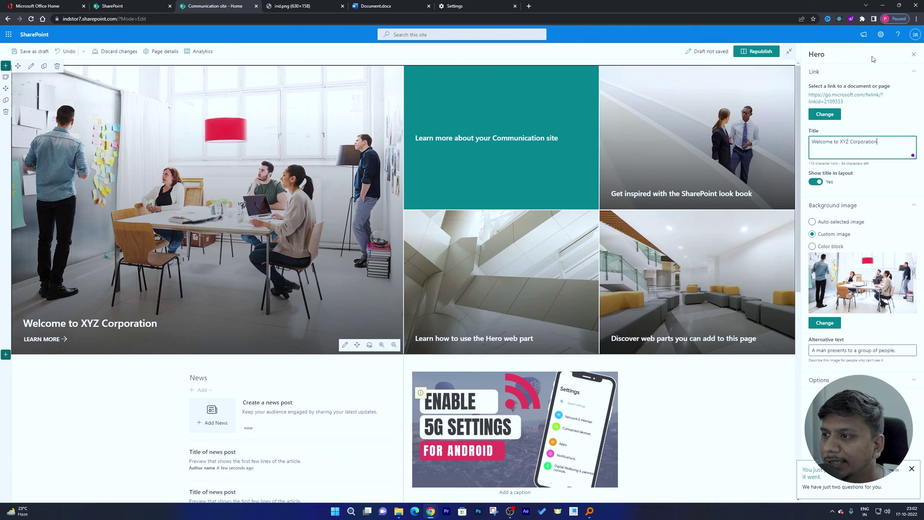
# - Check the tile's linked page in a new tab, then start republishing the page
pyautogui.click(880, 95)
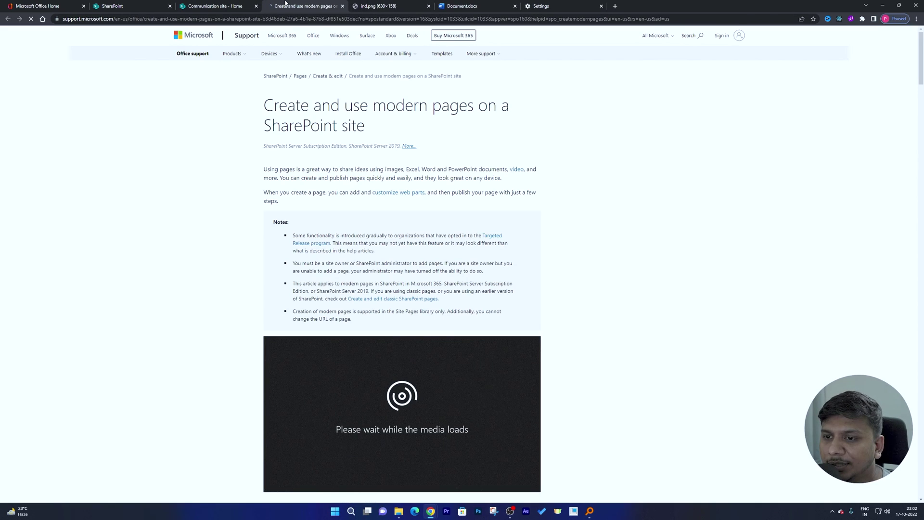
pyautogui.click(253, 6)
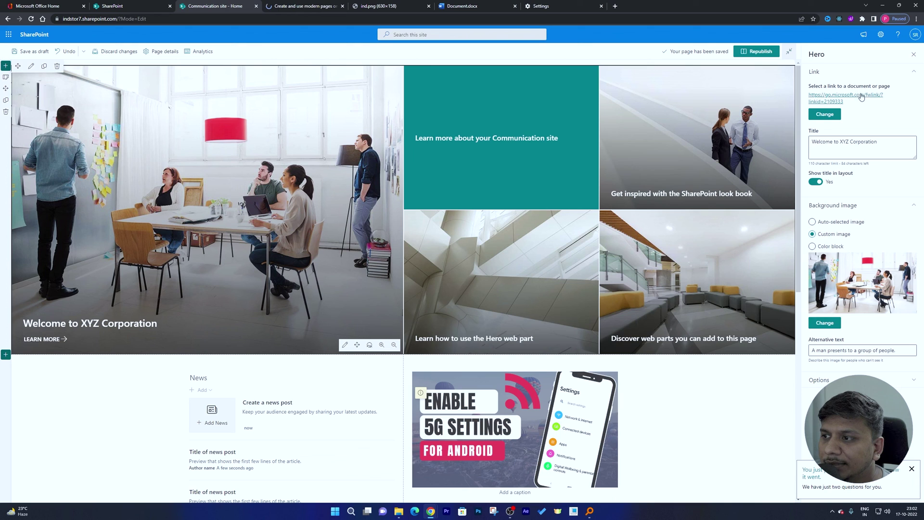
pyautogui.click(157, 414)
pyautogui.scroll(-4, 158, 414)
pyautogui.scroll(4, 157, 413)
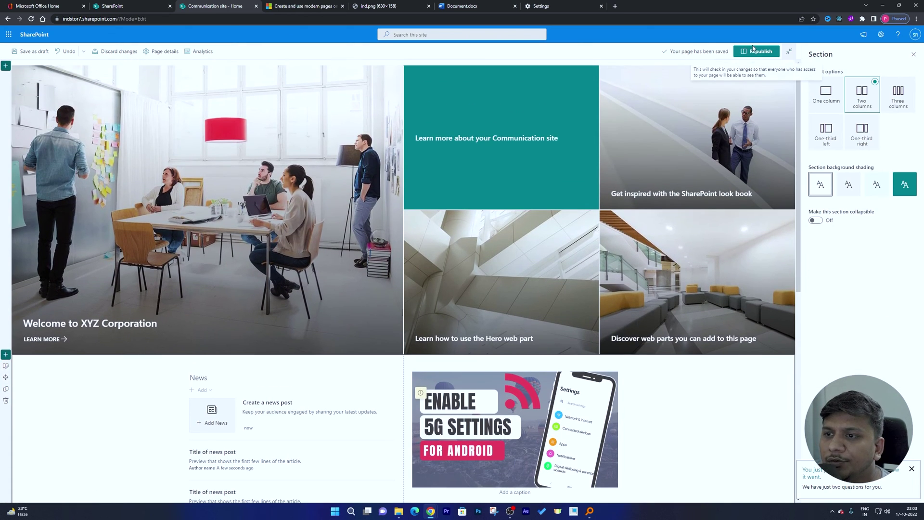
pyautogui.click(754, 50)
# - Confirm the republish and review the published home page with its new hero
pyautogui.click(717, 200)
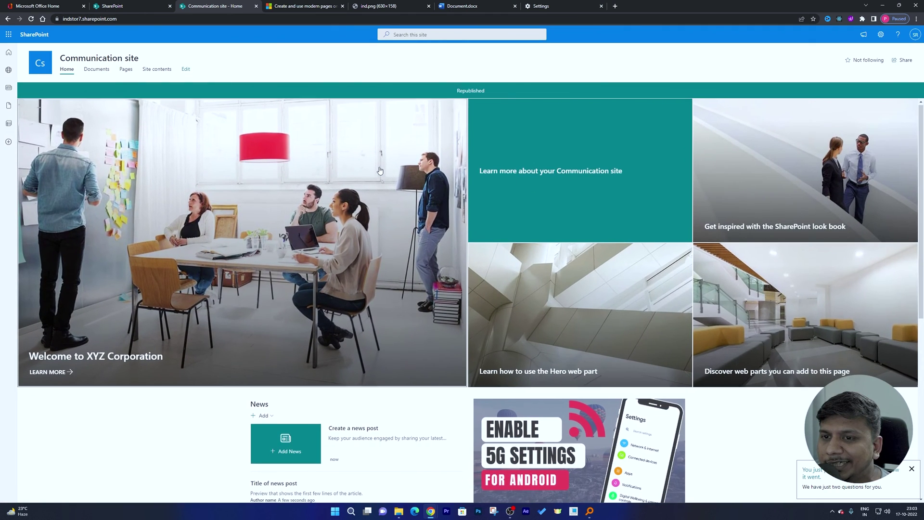
pyautogui.scroll(-3, 380, 170)
pyautogui.scroll(-3, 380, 170)
pyautogui.scroll(6, 398, 161)
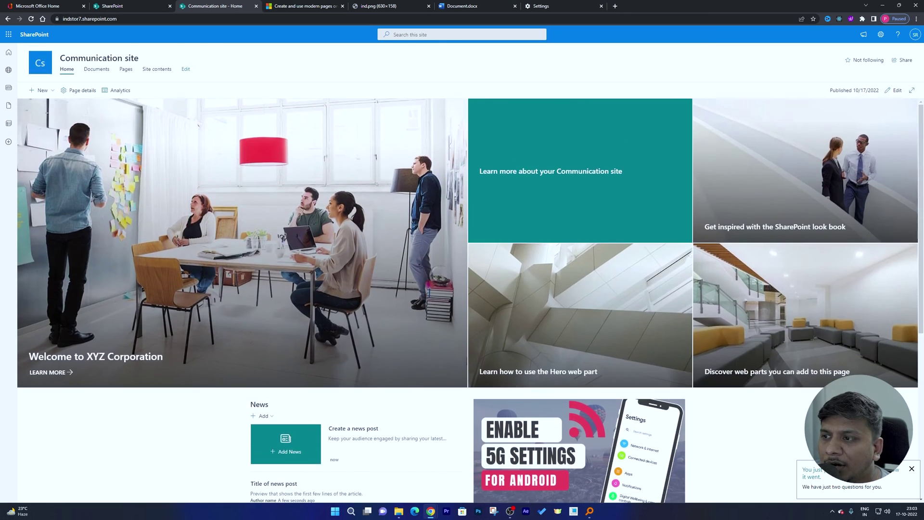
pyautogui.scroll(-6, 445, 121)
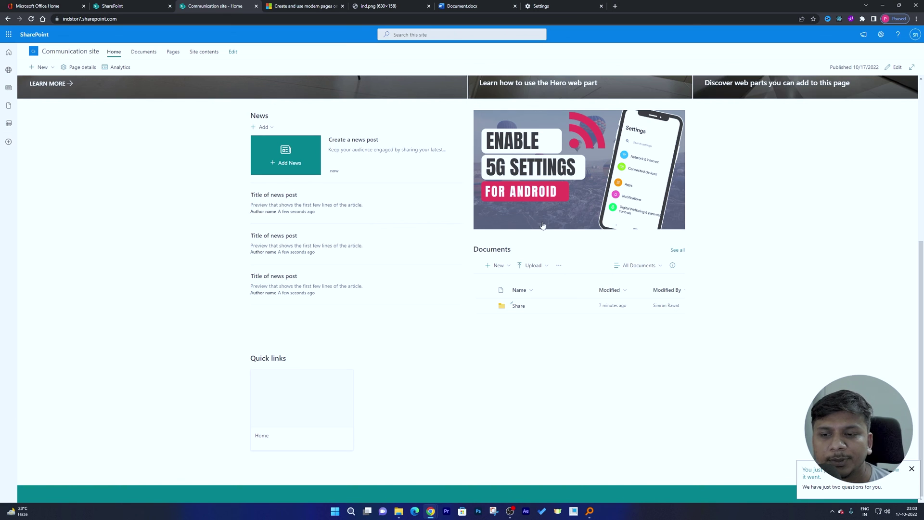
pyautogui.scroll(6, 590, 190)
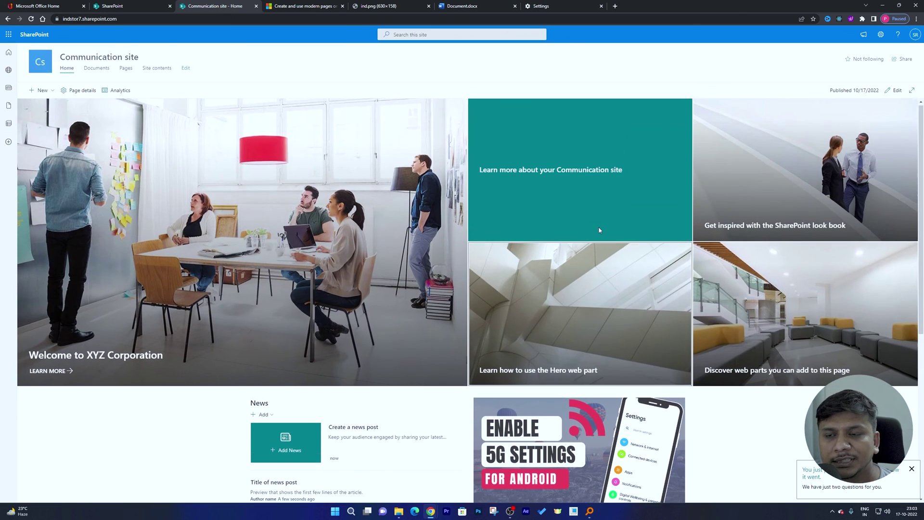